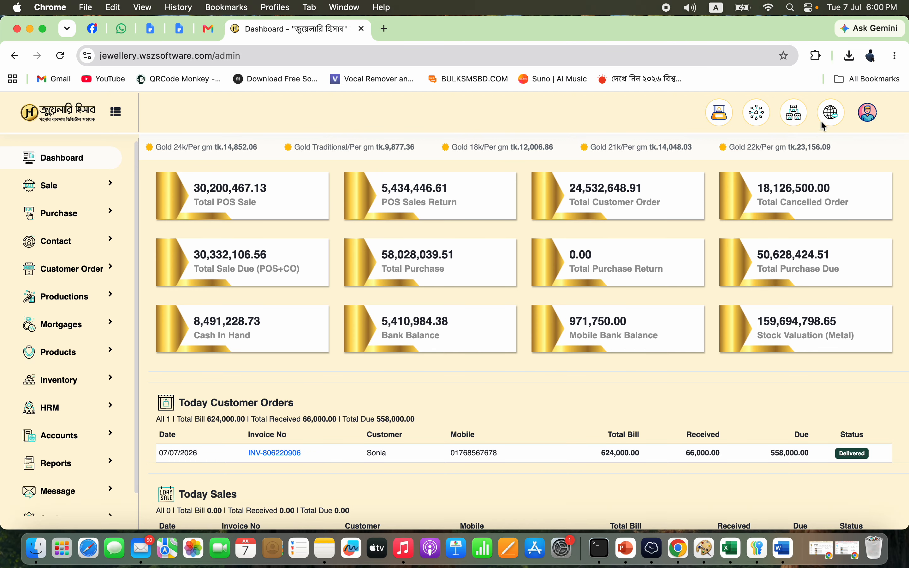
Switch the interface language to Bangla and back to English, and return to the dashboard.
click(829, 113)
click(808, 147)
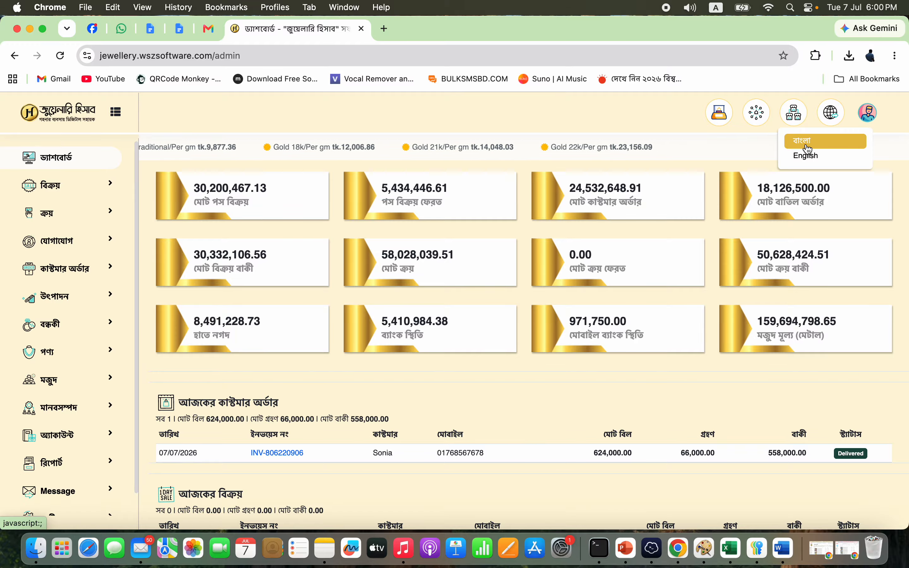
click(809, 158)
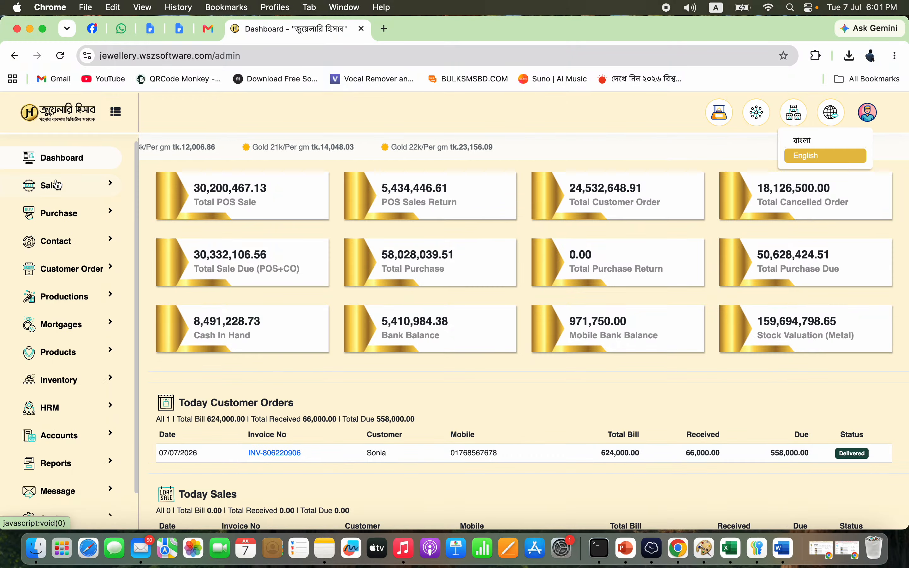
click(63, 157)
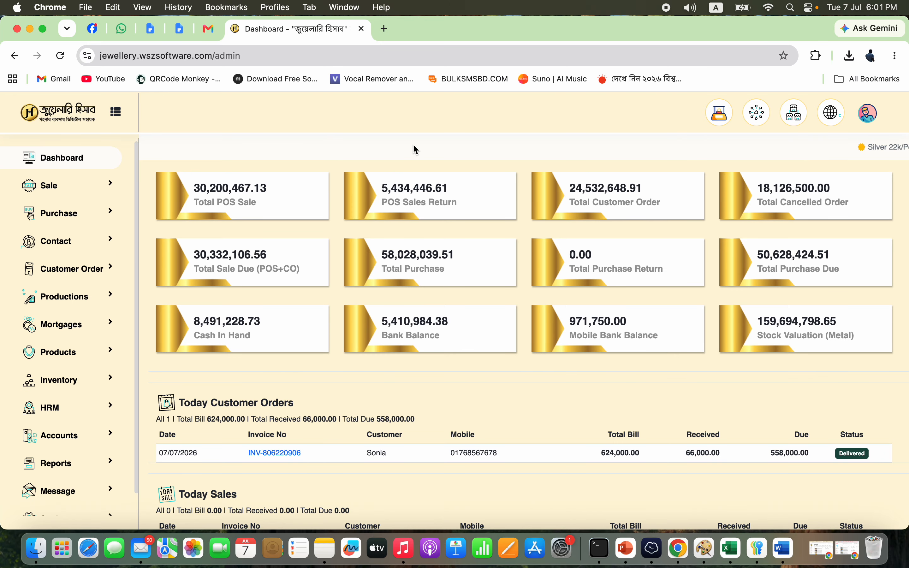
Open the POS sale form and go from it to the list of all sales.
click(67, 193)
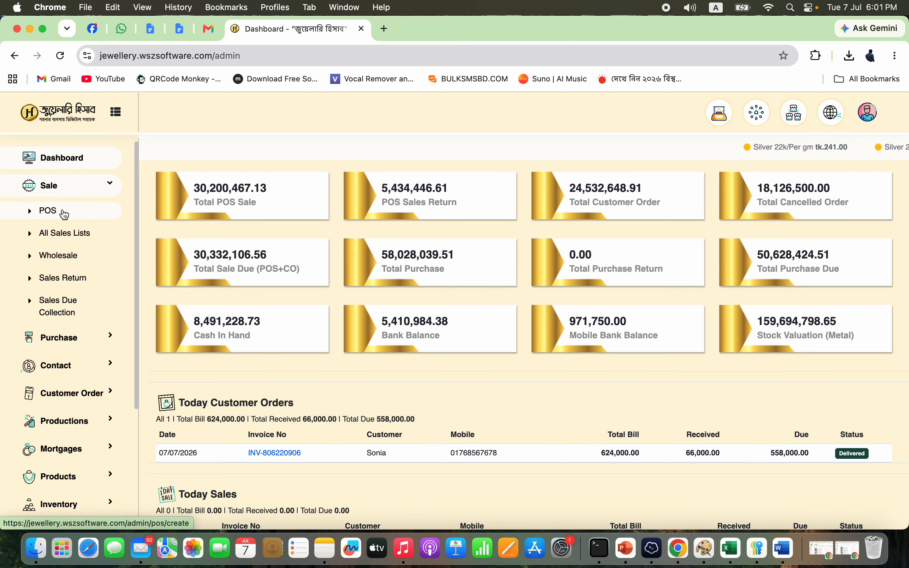
click(64, 212)
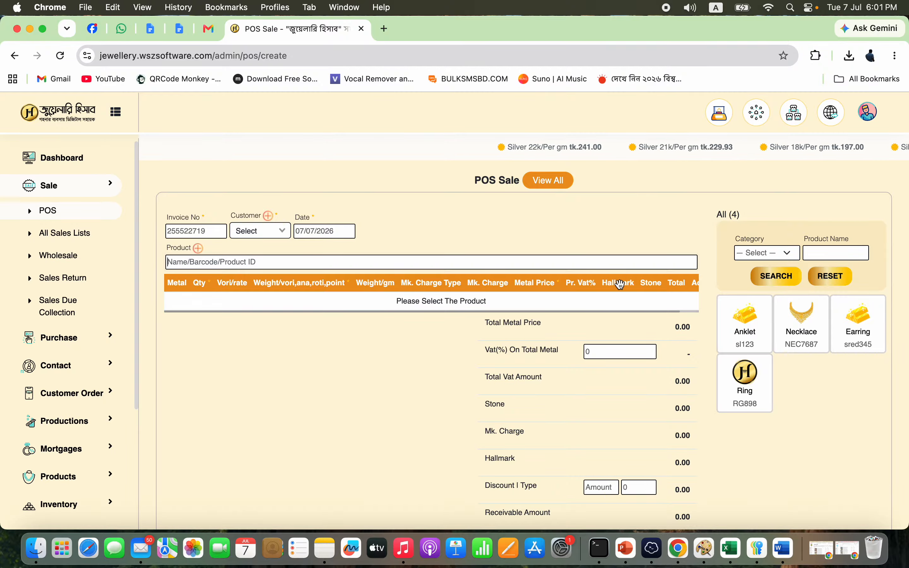
click(556, 181)
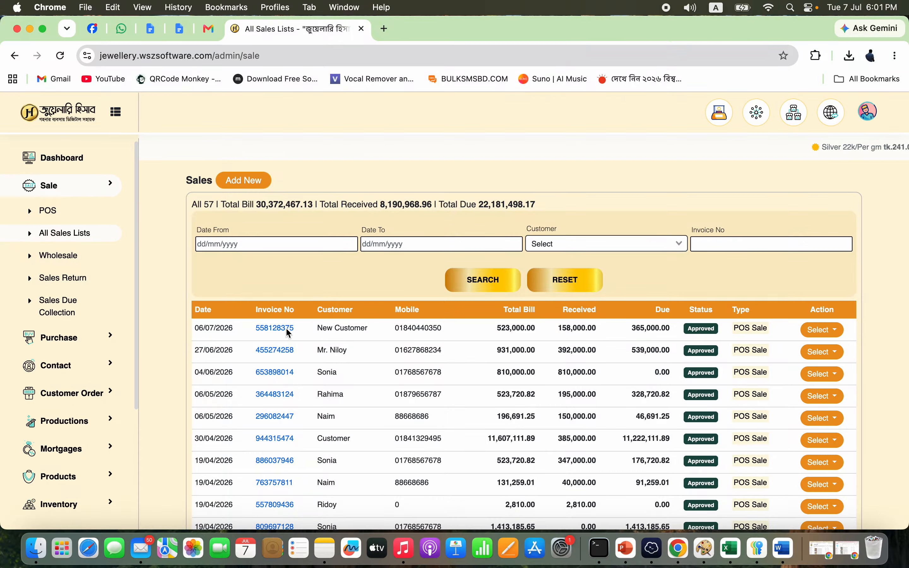
Open the sale invoice dated 04/06/2026, review its items and totals, and preview its A4 printout without saving.
click(278, 373)
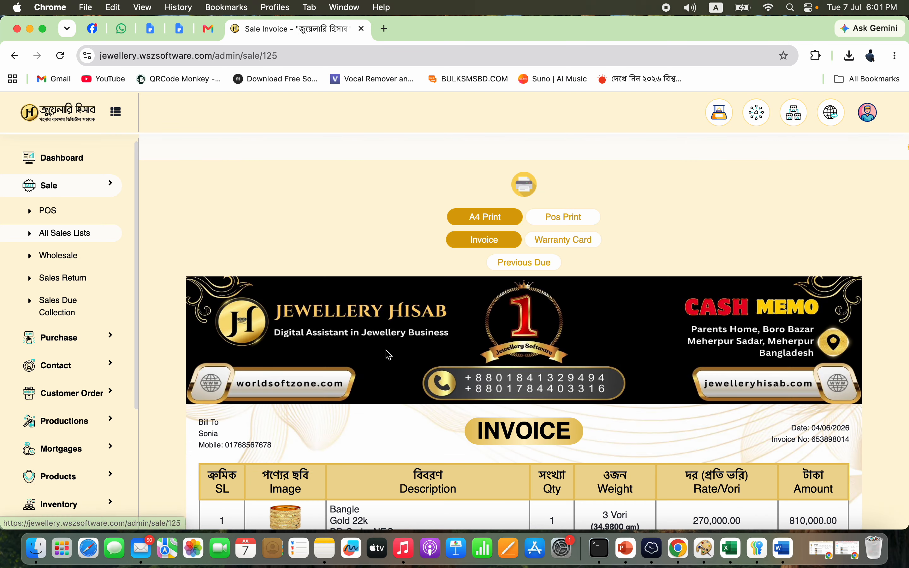
scroll(552, 337, down, 5)
scroll(552, 334, down, 5)
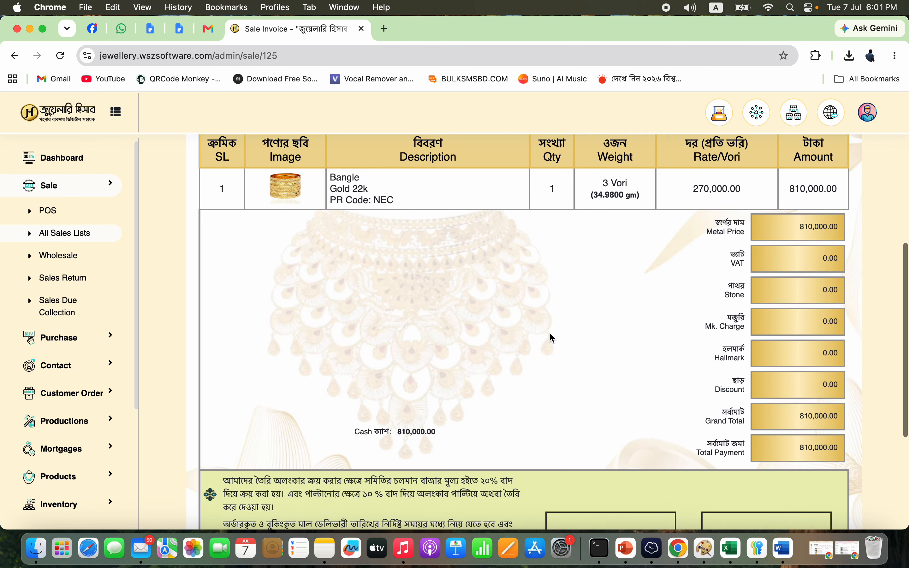
scroll(551, 335, up, 10)
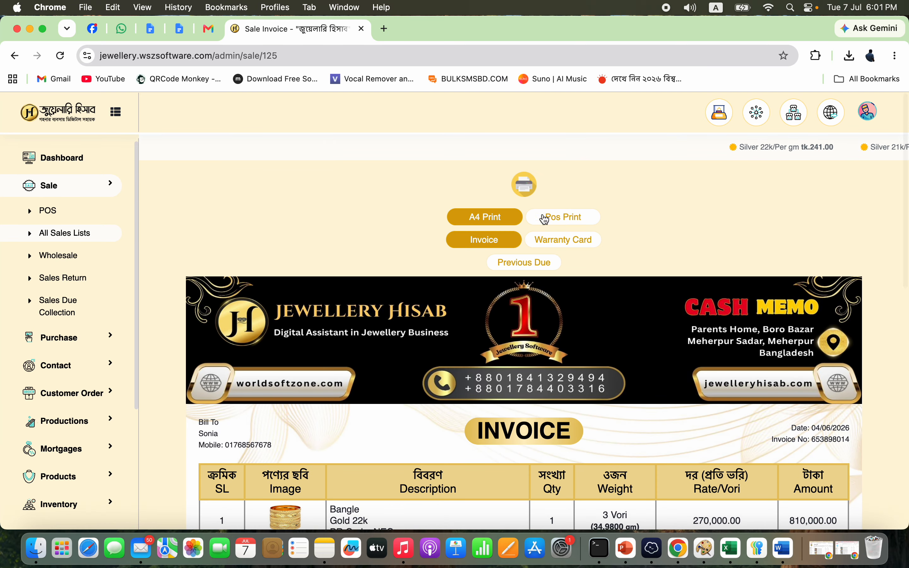
click(525, 186)
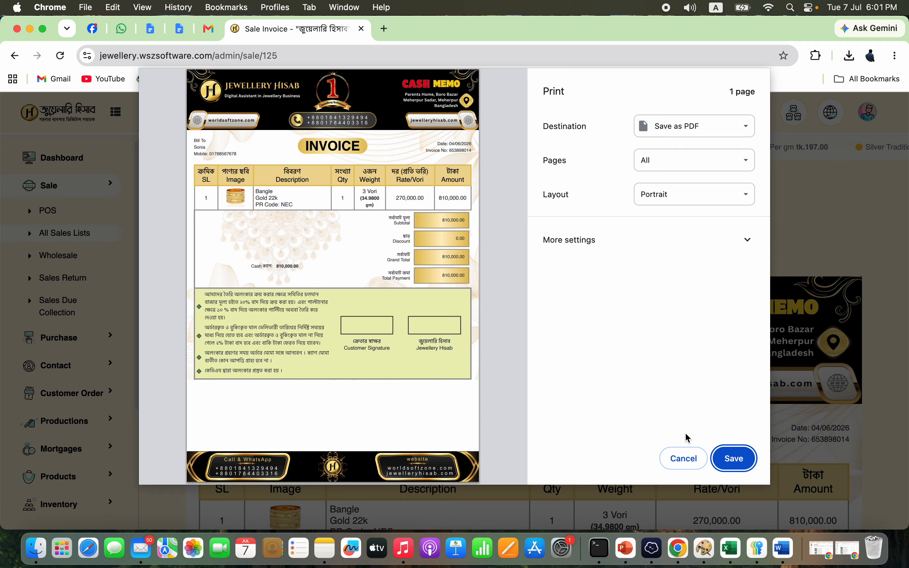
click(684, 458)
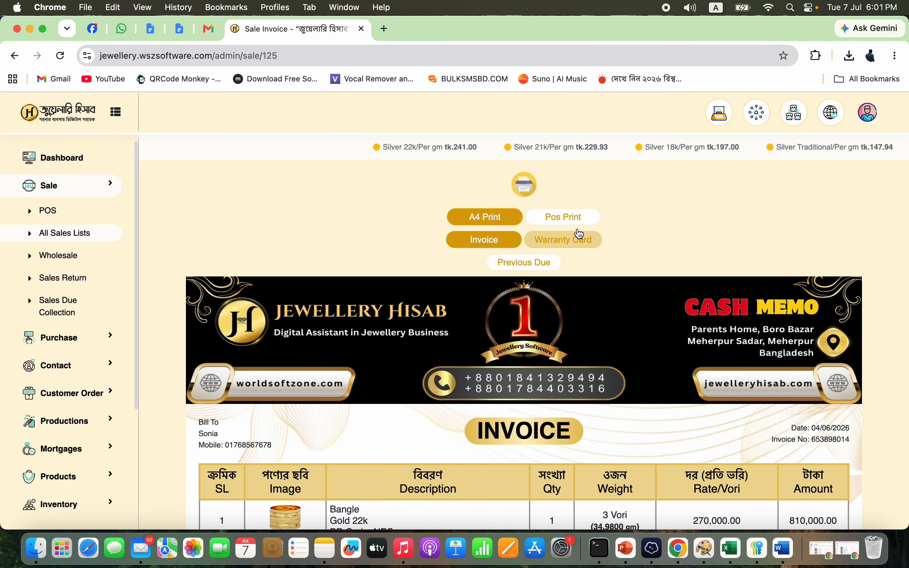
View the invoice in POS print format and inspect the back and front parts of its warranty card.
click(568, 217)
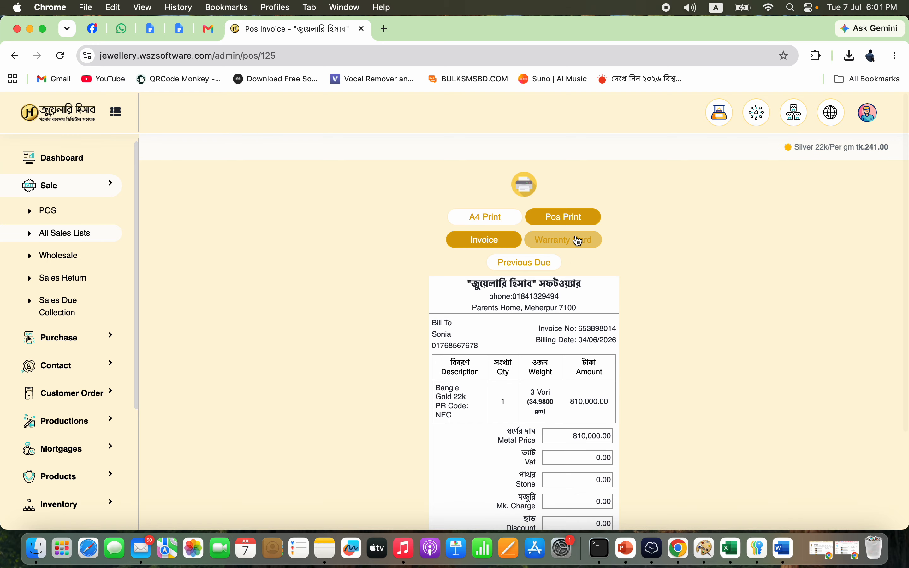
click(579, 241)
click(561, 298)
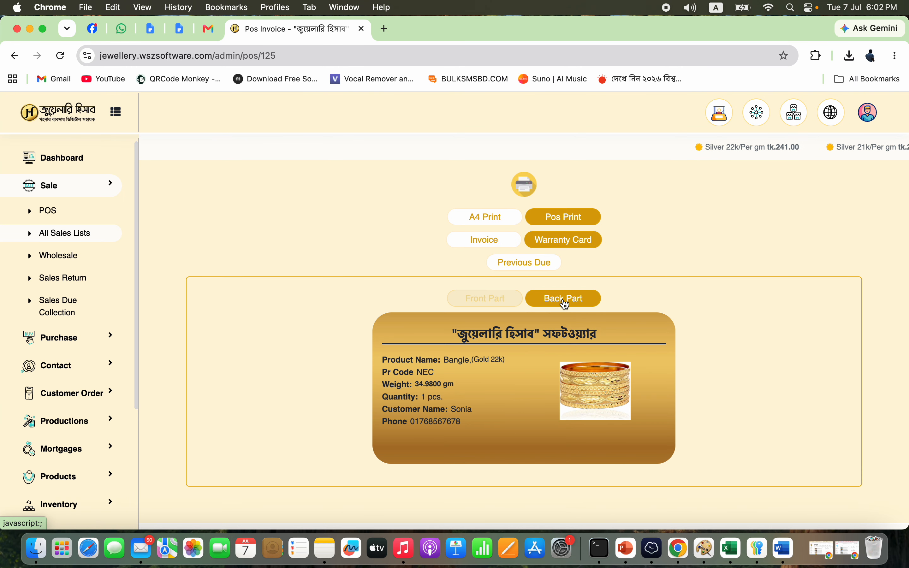
click(488, 300)
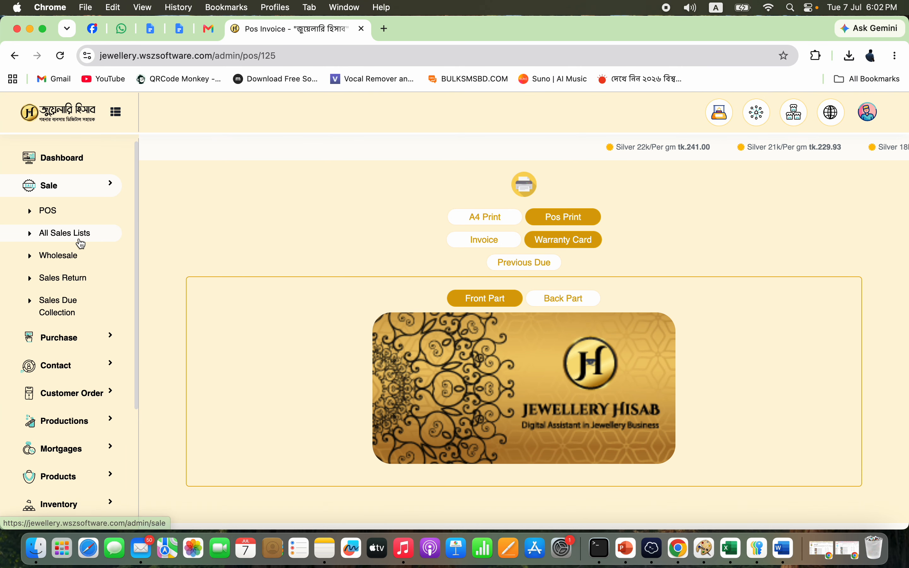
Look through the all sales, wholesale and sales return lists.
click(90, 237)
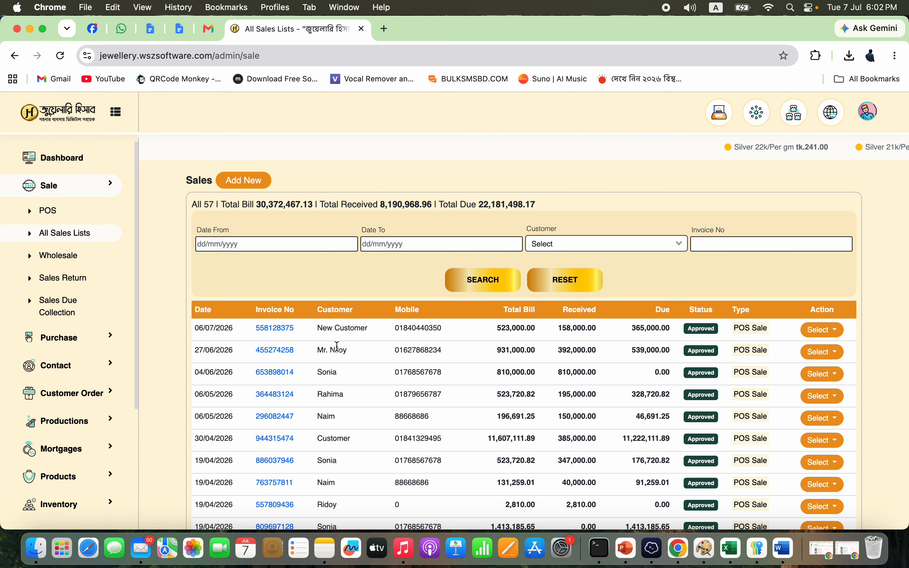
click(60, 256)
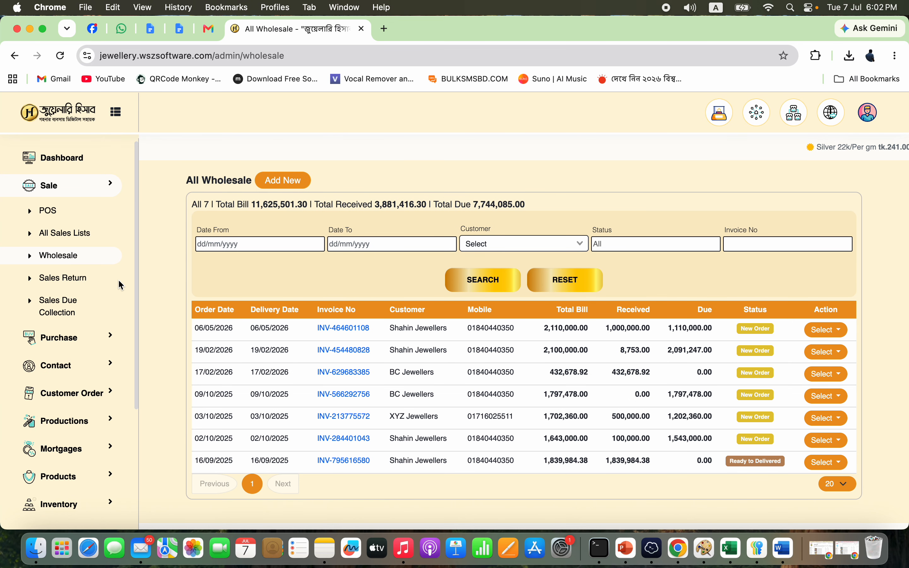
click(84, 280)
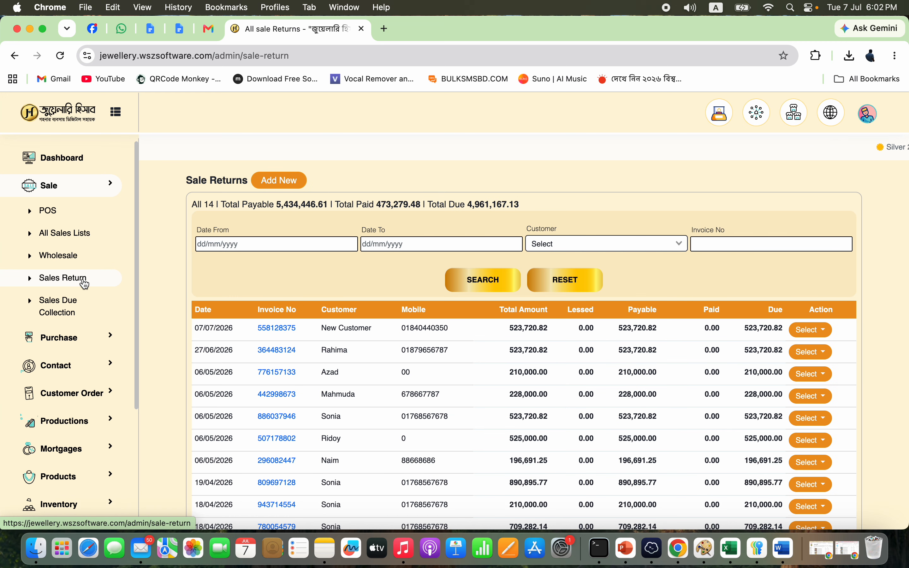
Open the details of the first customer in the customer list and check the due balance.
click(75, 367)
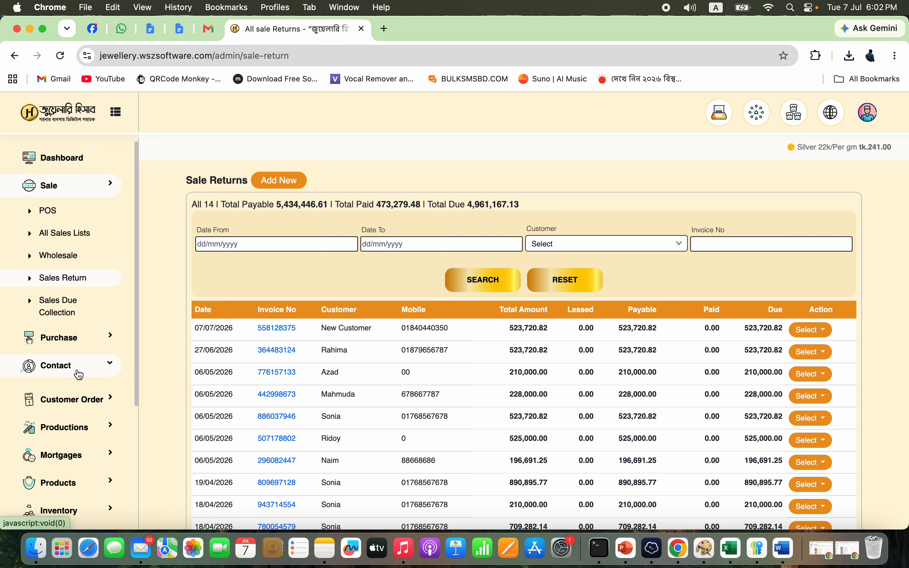
click(68, 392)
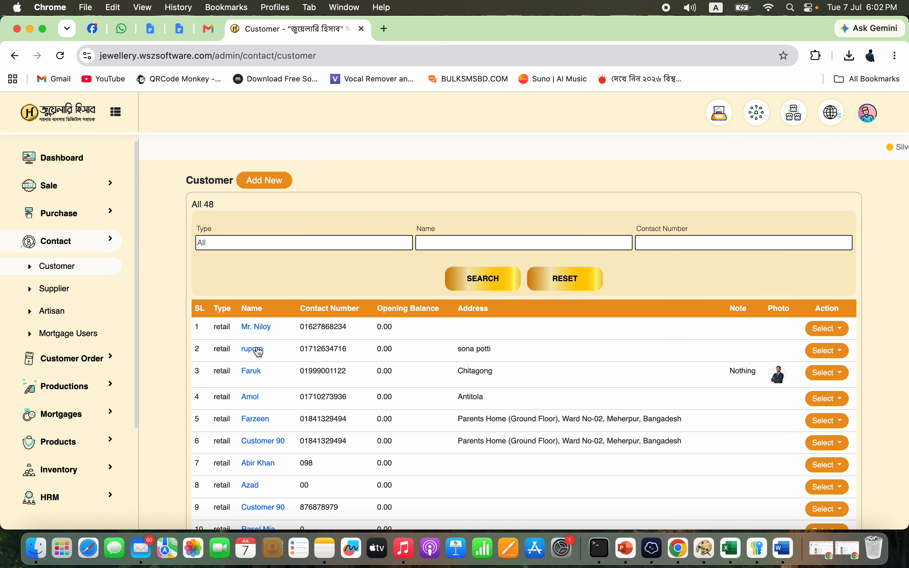
click(259, 327)
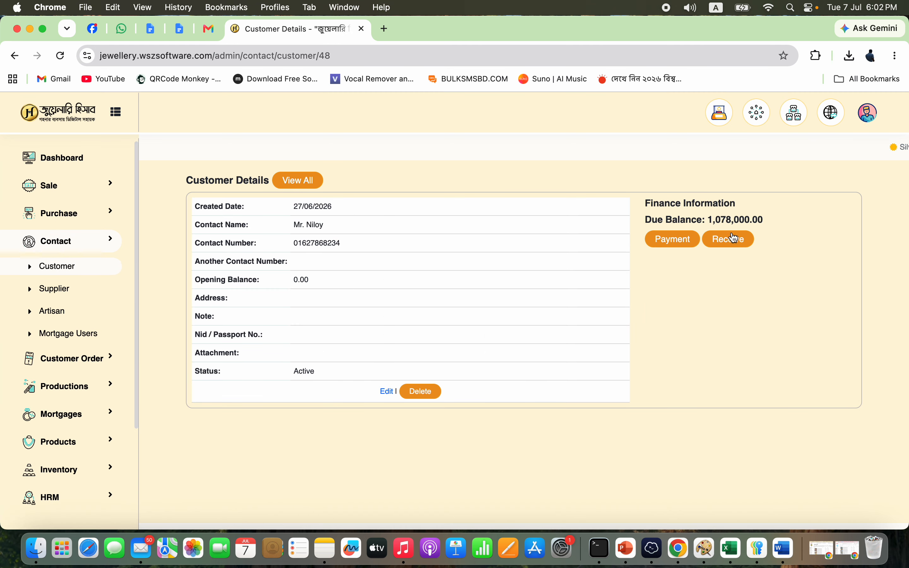
double_click(720, 221)
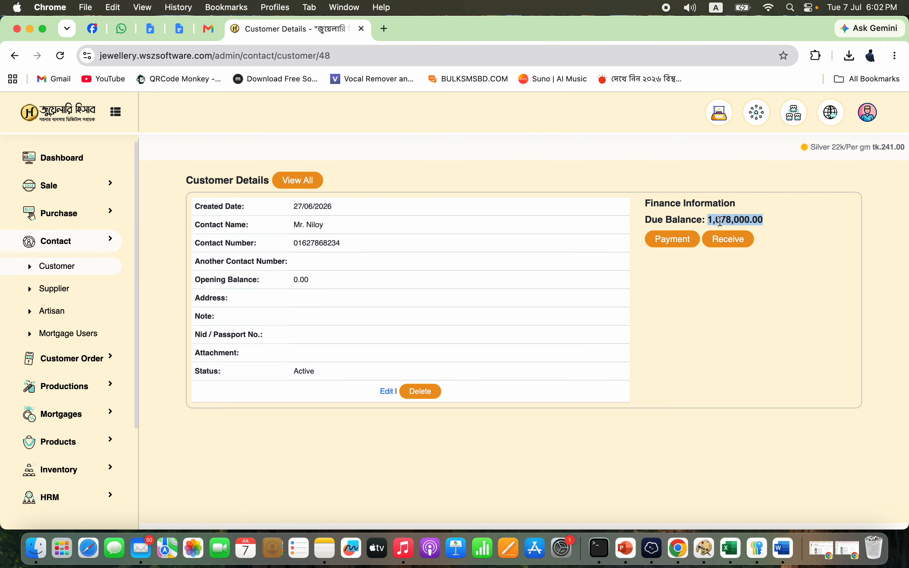
Record a customer receive of 78000 with Cash as the payment method and account, and submit it.
click(728, 242)
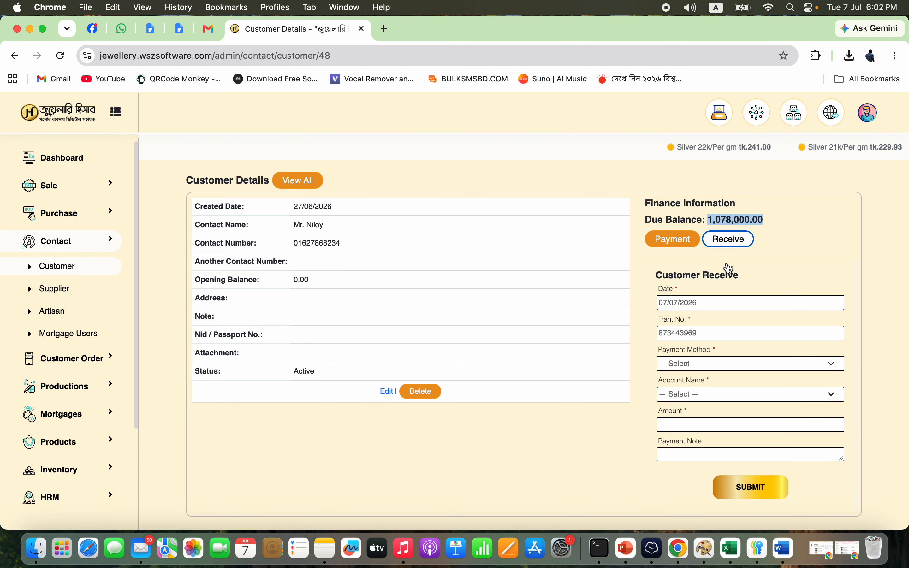
click(700, 366)
click(697, 385)
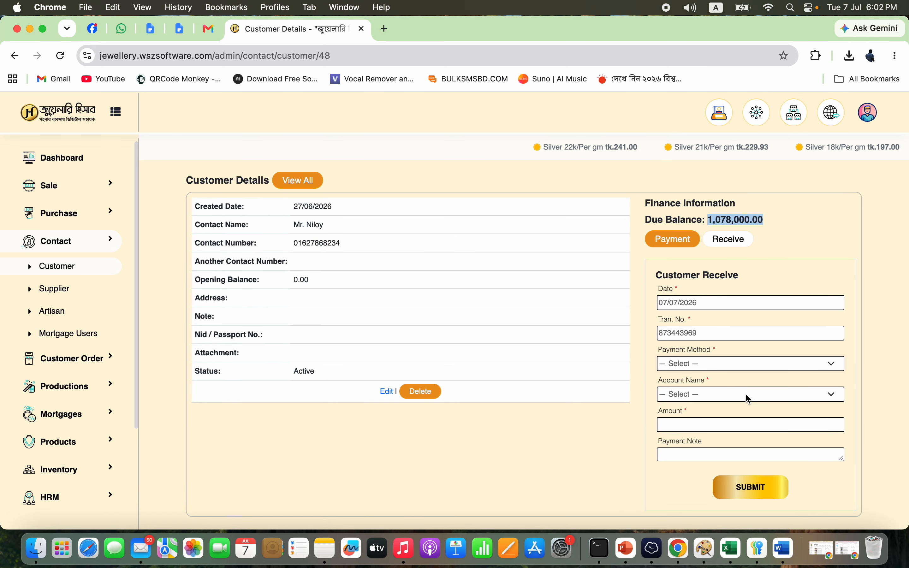
click(744, 394)
click(768, 365)
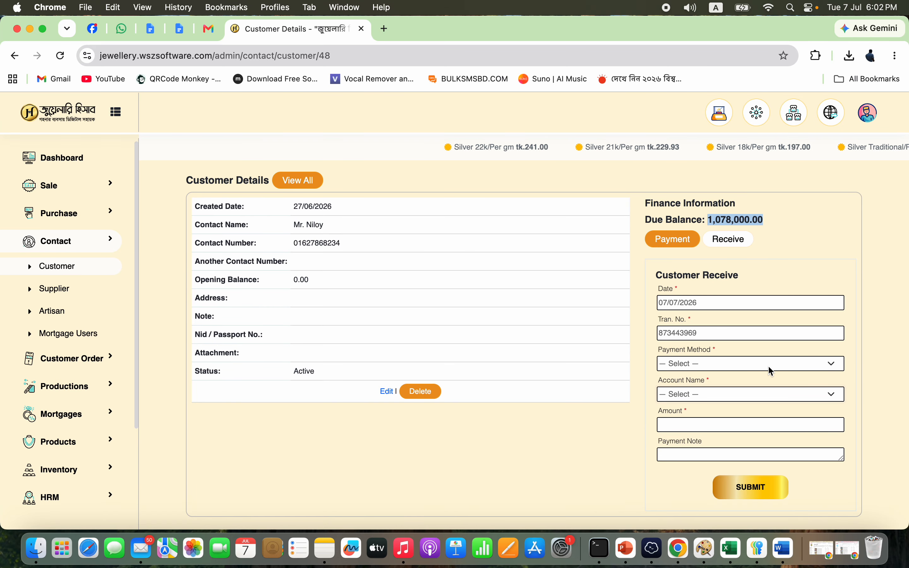
click(768, 365)
click(743, 382)
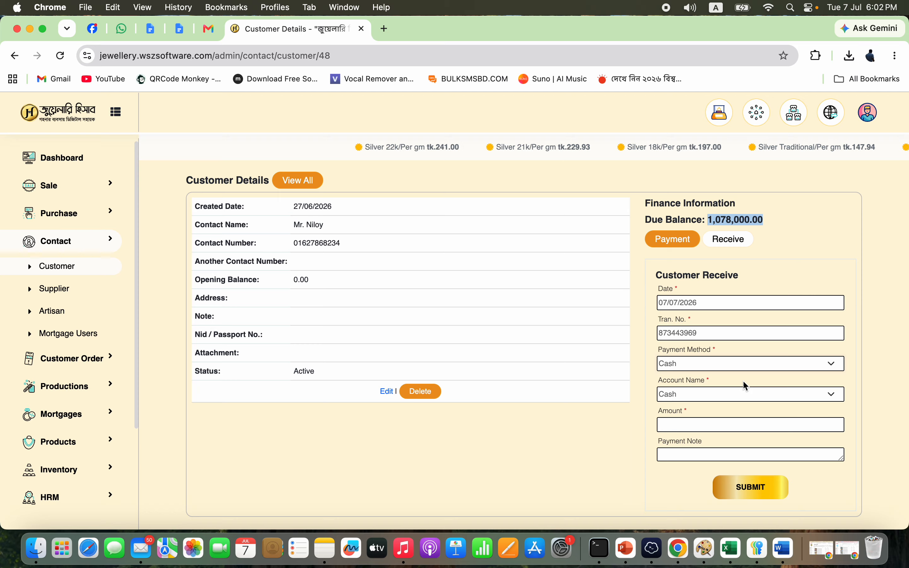
click(723, 422)
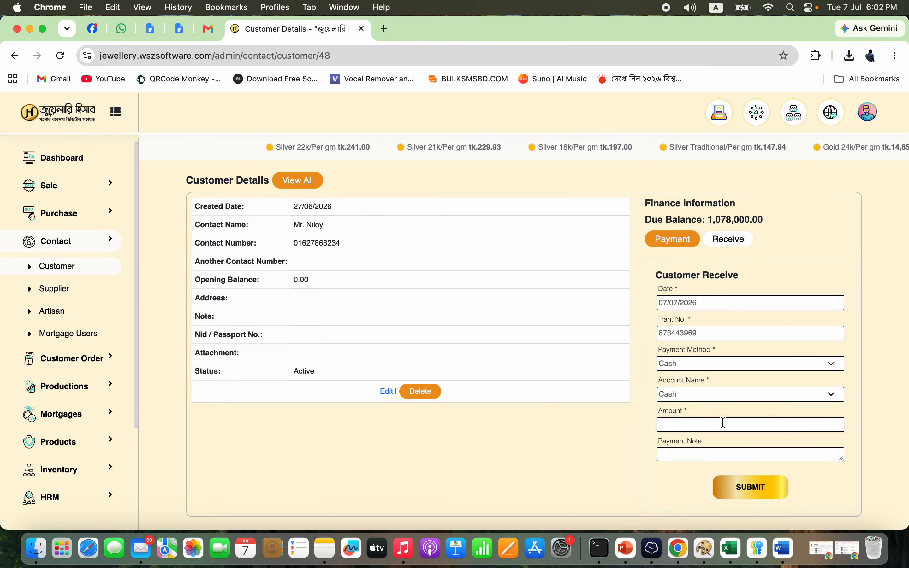
text(78000)
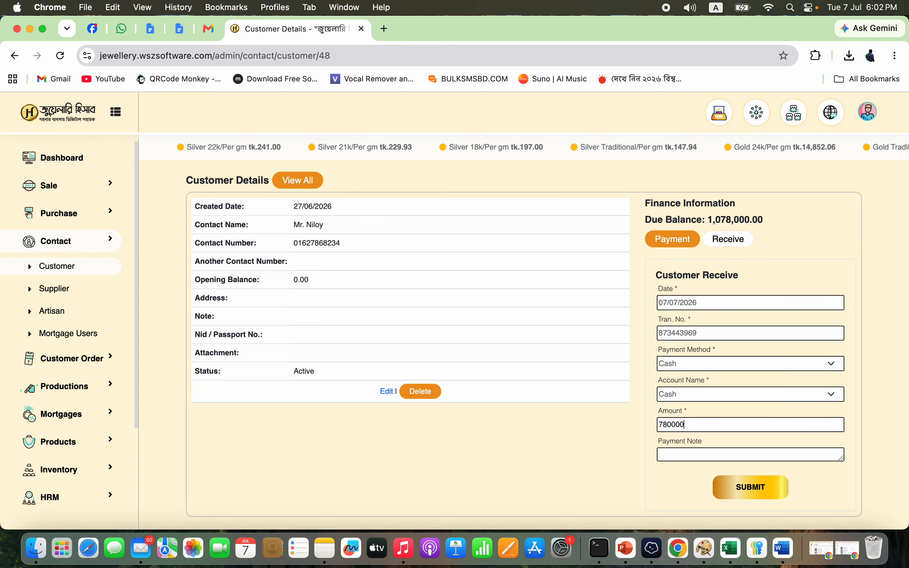
click(743, 488)
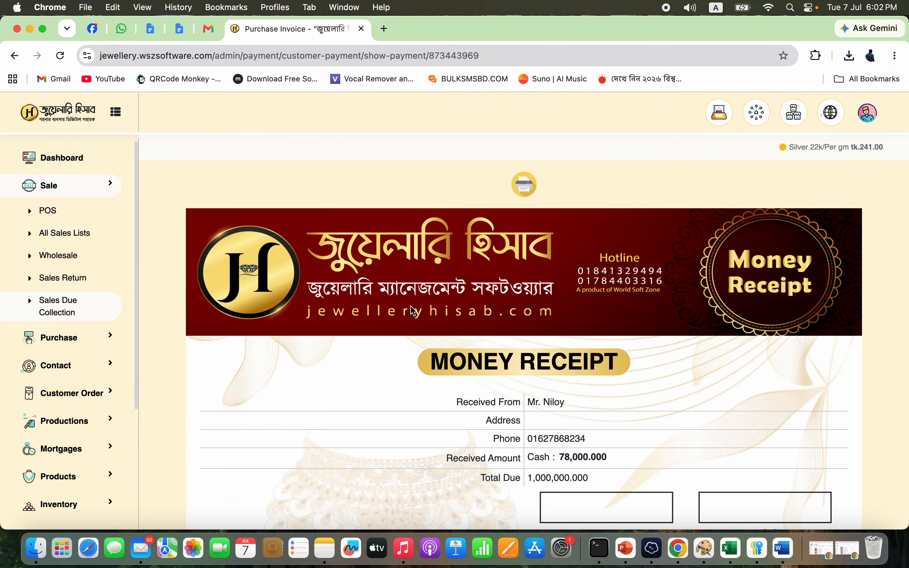
Check the received amount and total due on the money receipt, and return to the customer list.
scroll(442, 310, down, 3)
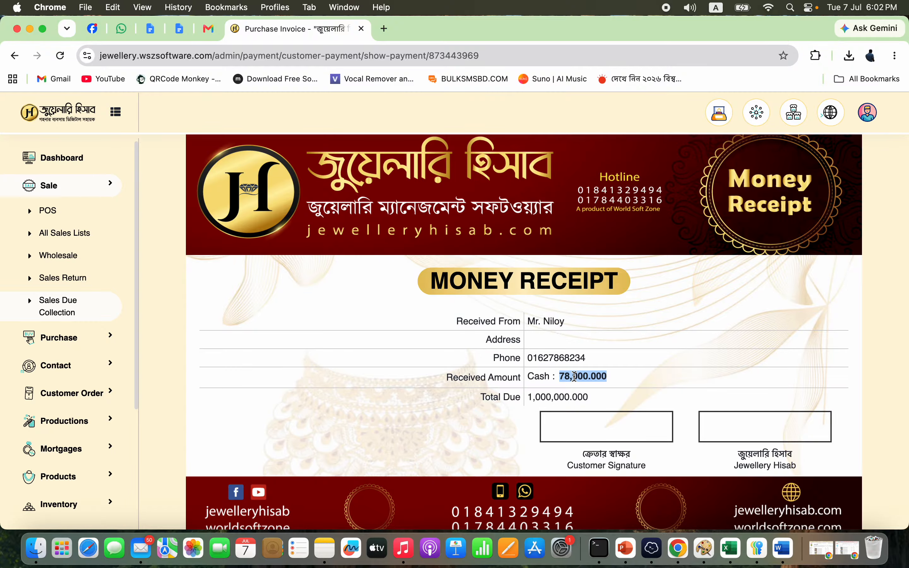
double_click(548, 398)
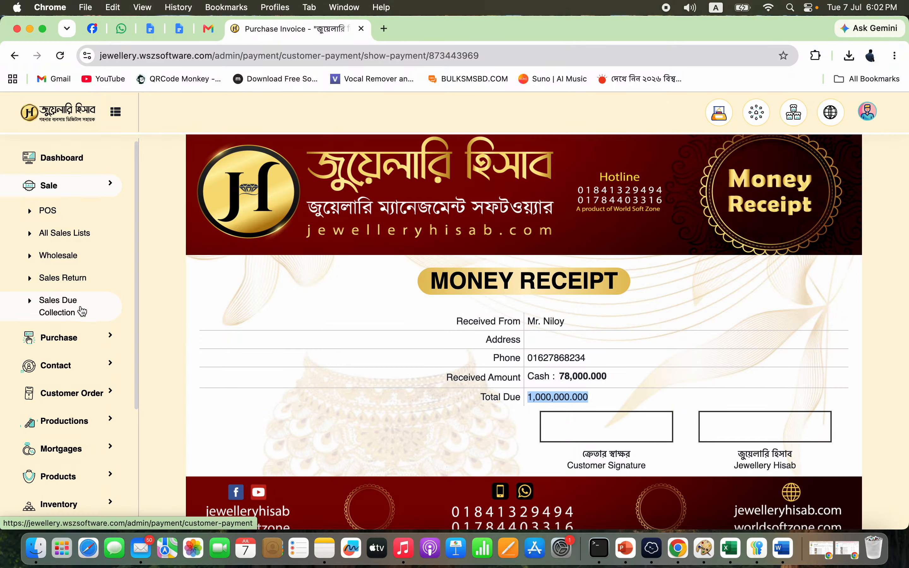
click(77, 368)
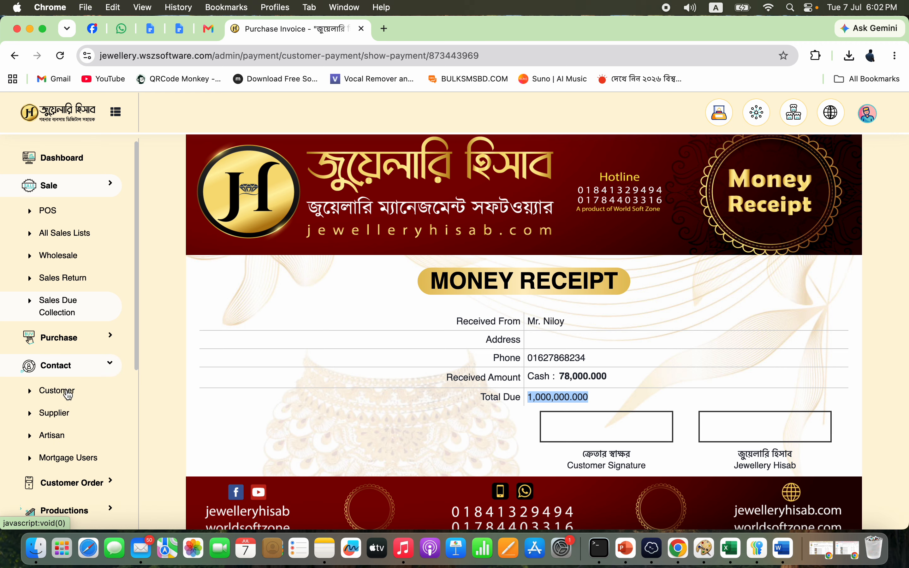
click(71, 392)
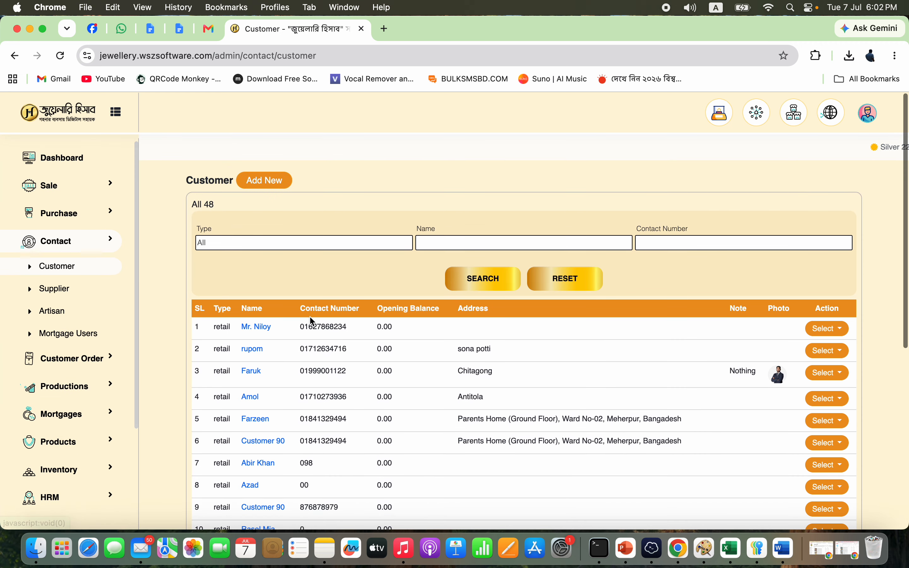
Open the list of all purchases and view the 42,000.00 purchase invoice dated 27/06/2026.
click(97, 222)
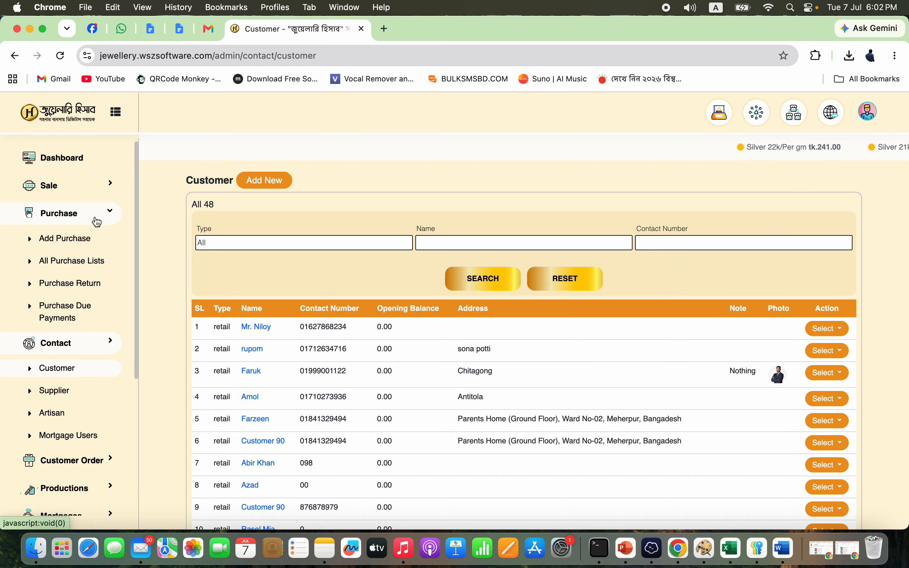
click(83, 262)
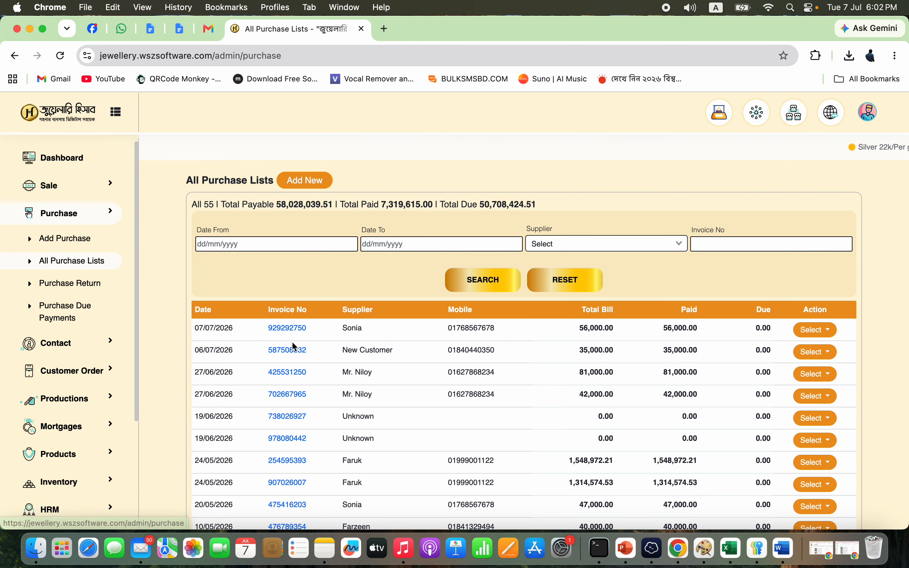
click(287, 395)
scroll(413, 374, down, 5)
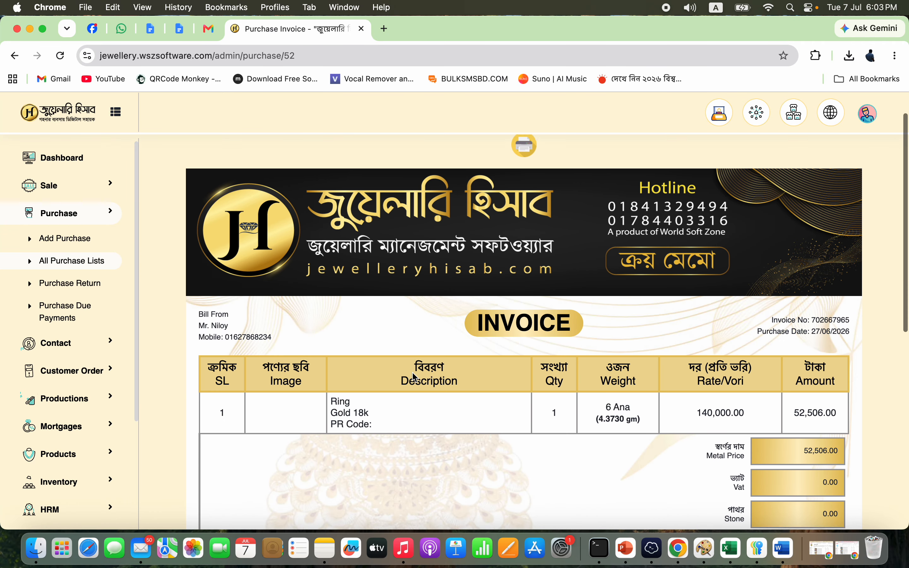
Review the purchase invoice from its header through the grand total, total paid, terms and signature area.
scroll(438, 311, up, 5)
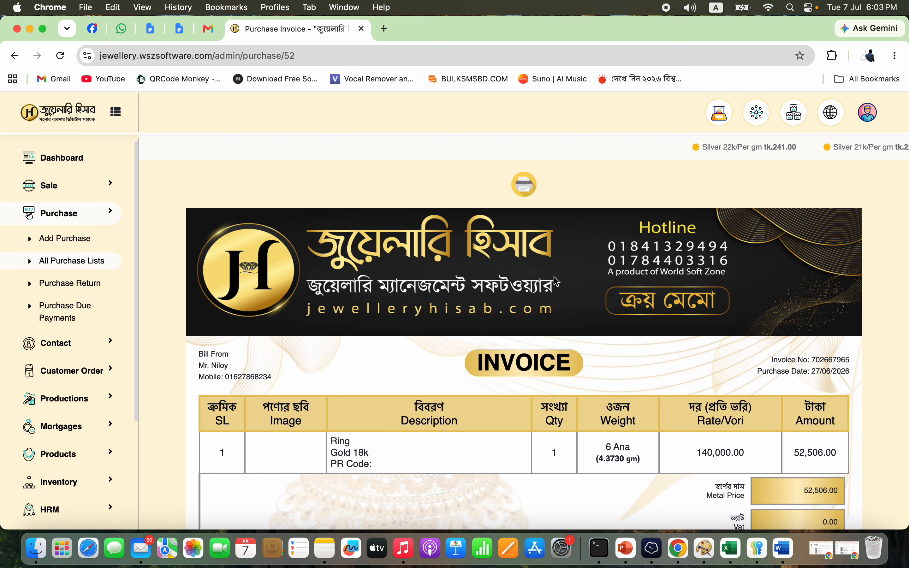
scroll(555, 281, down, 15)
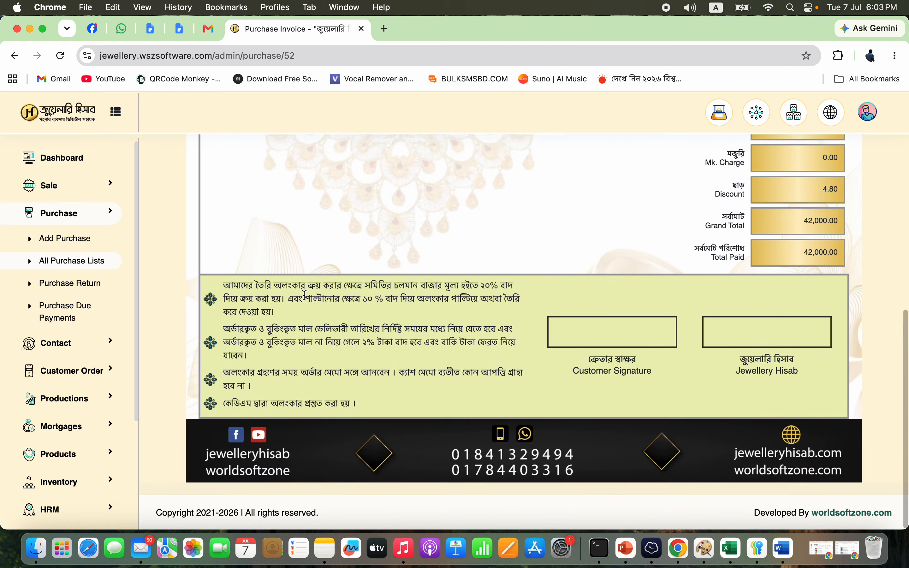
Open the list of all customer orders and view the invoice of the delivered order dated 10/05/2026.
click(60, 382)
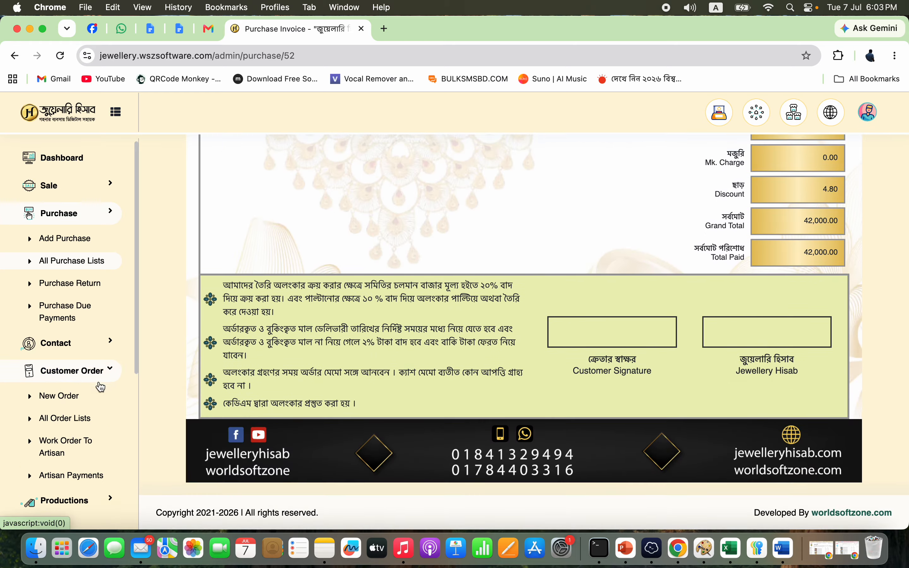
click(67, 420)
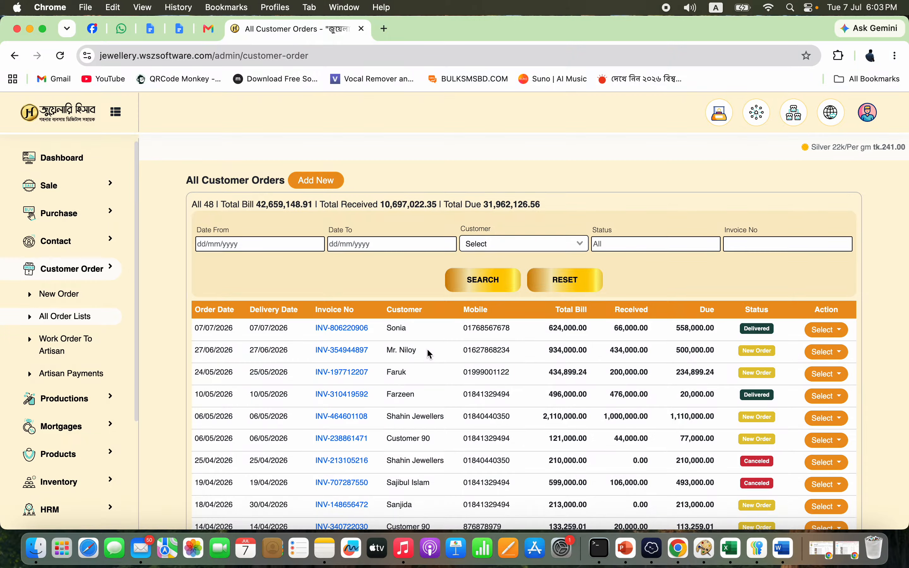
click(340, 393)
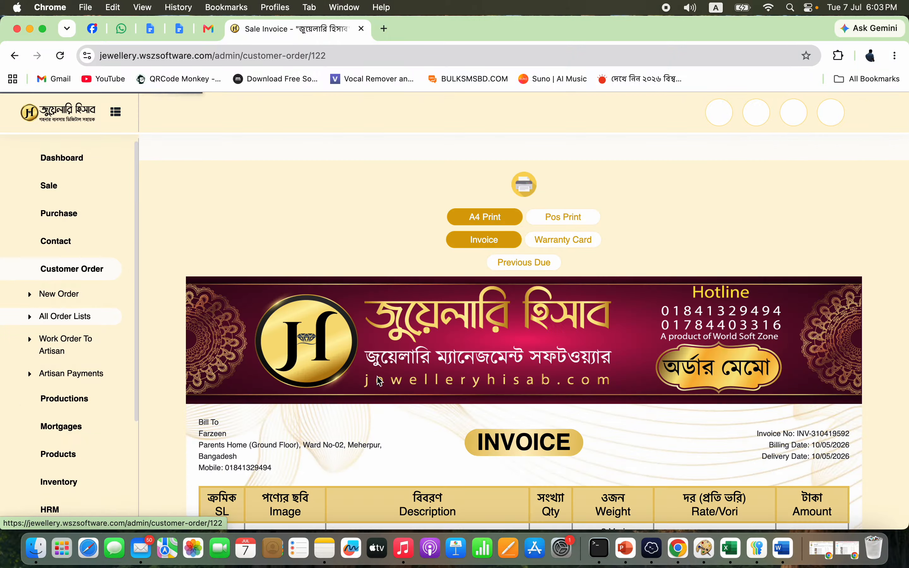
scroll(479, 349, down, 5)
scroll(508, 343, up, 5)
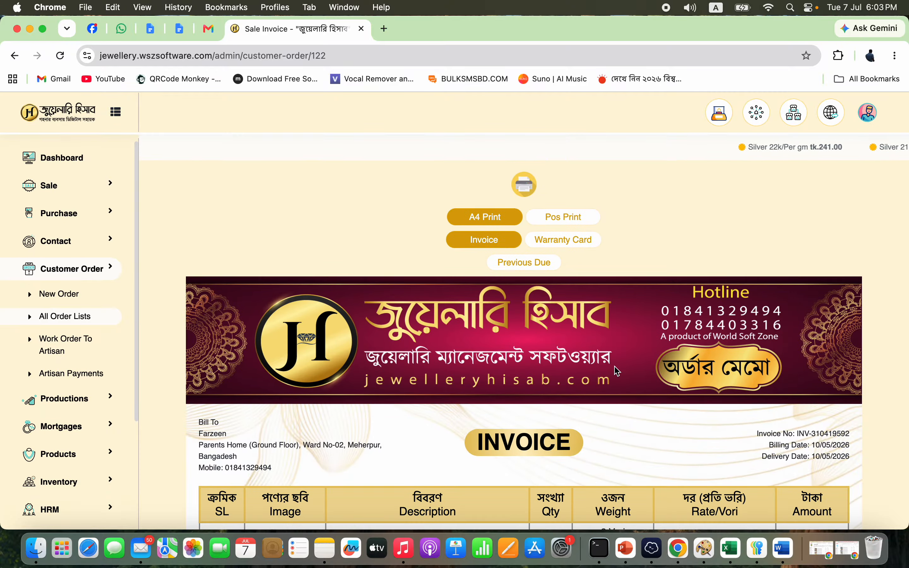
Review the customer order invoice's item and amounts, check its print preview, and close the preview without saving.
scroll(617, 371, down, 10)
scroll(635, 360, up, 12)
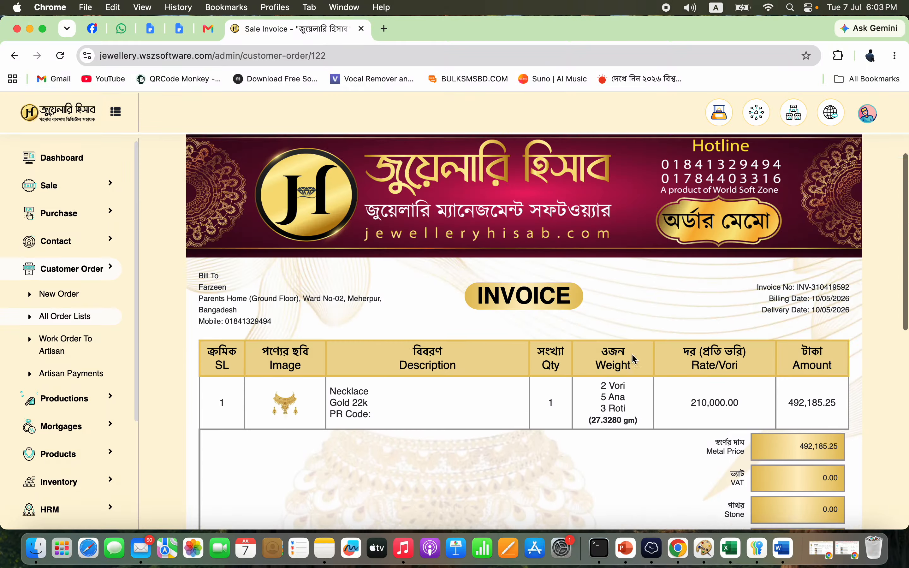
click(525, 146)
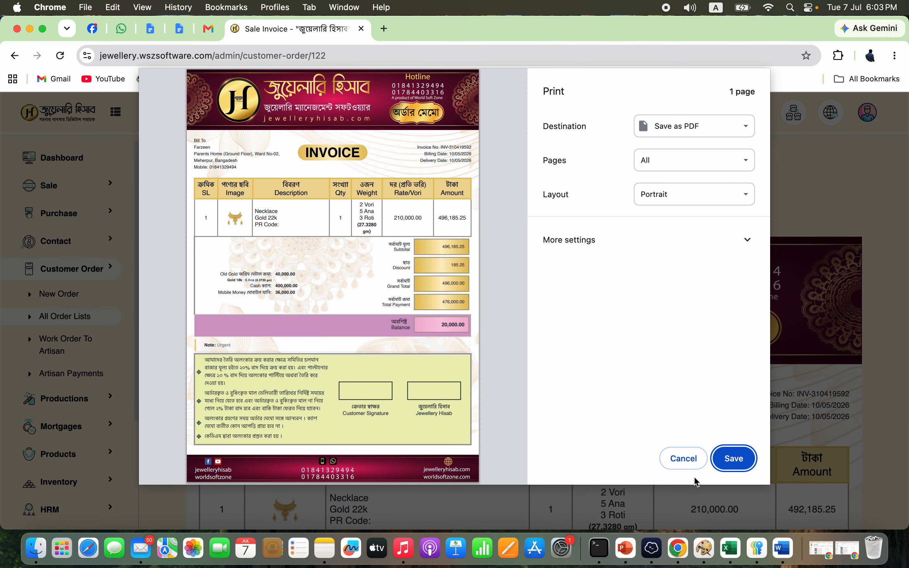
click(690, 461)
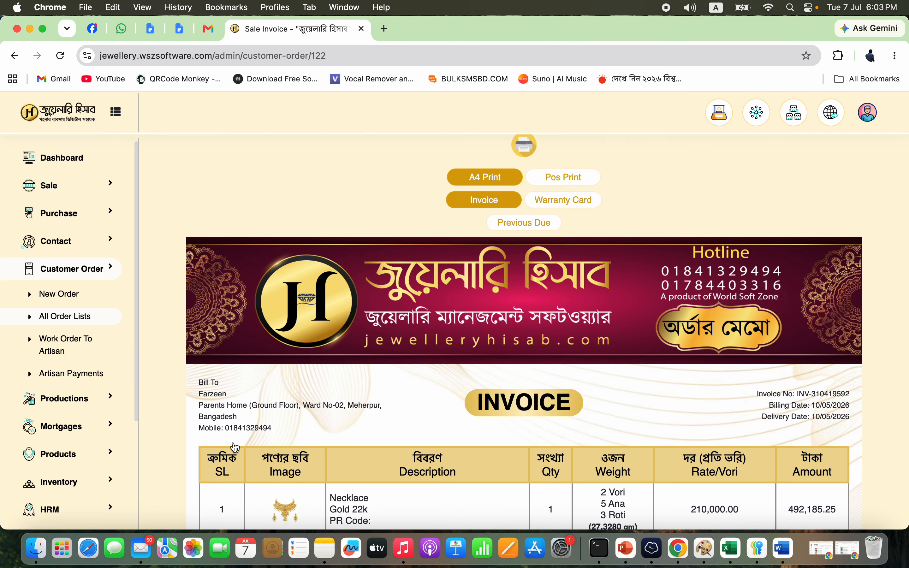
Open the artisan work orders, view the work order dated 07/07/2026, and check its customer order and artisan order weights.
click(73, 352)
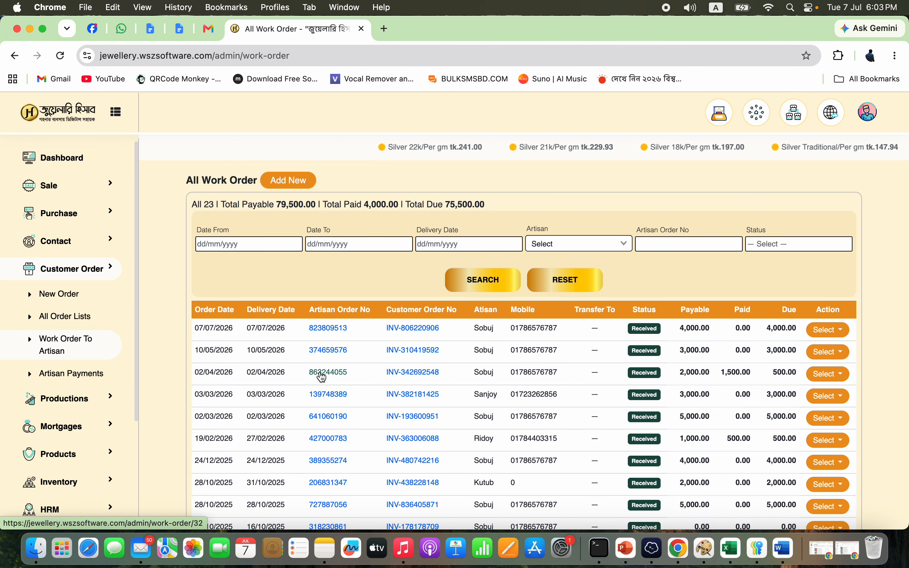
click(340, 332)
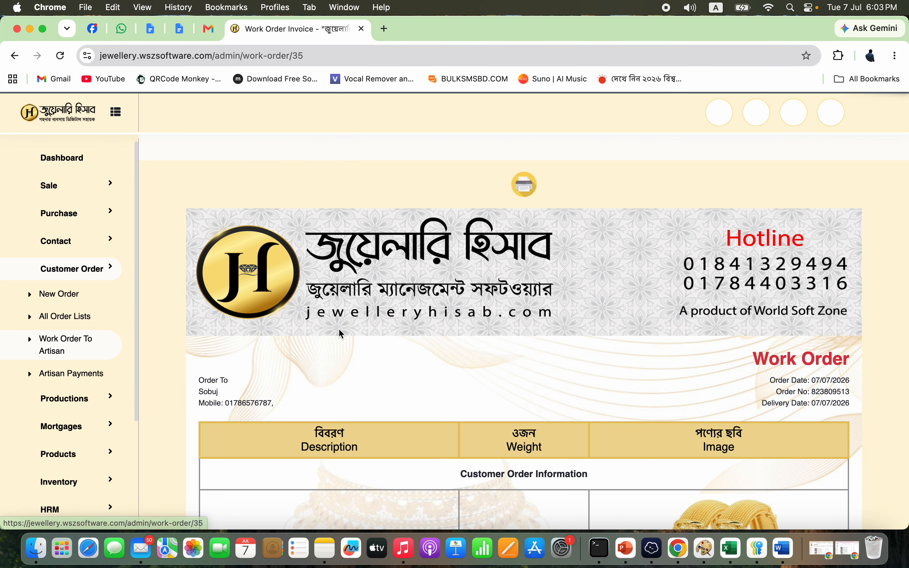
scroll(484, 365, down, 5)
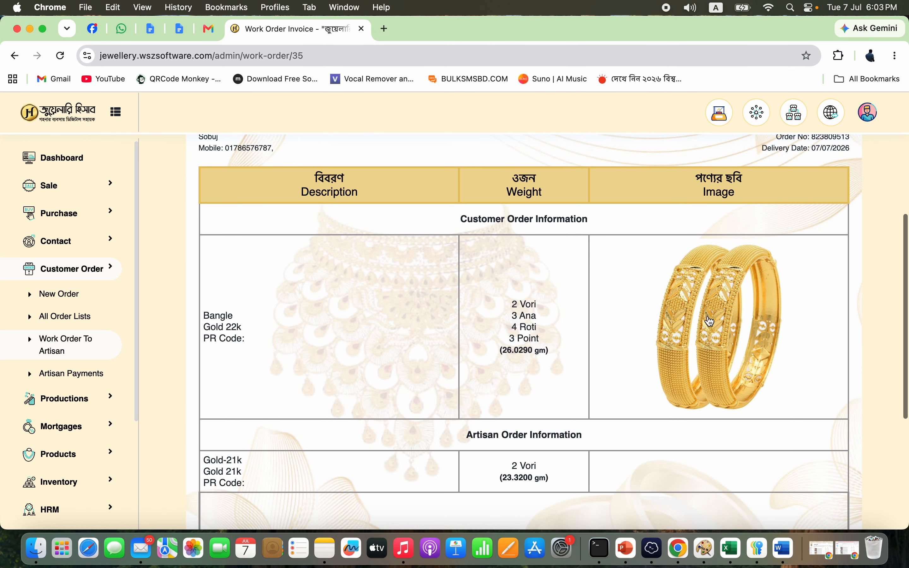
scroll(325, 362, up, 3)
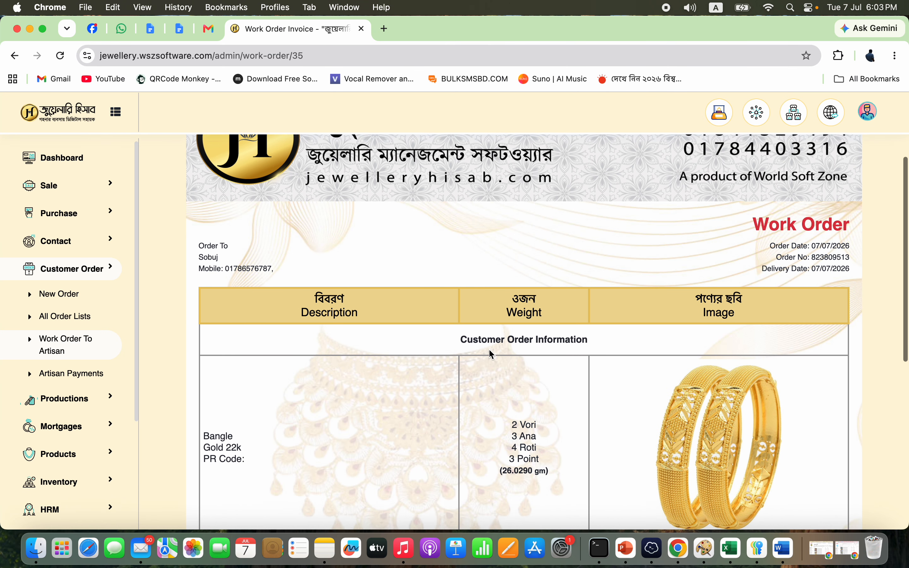
scroll(691, 316, down, 3)
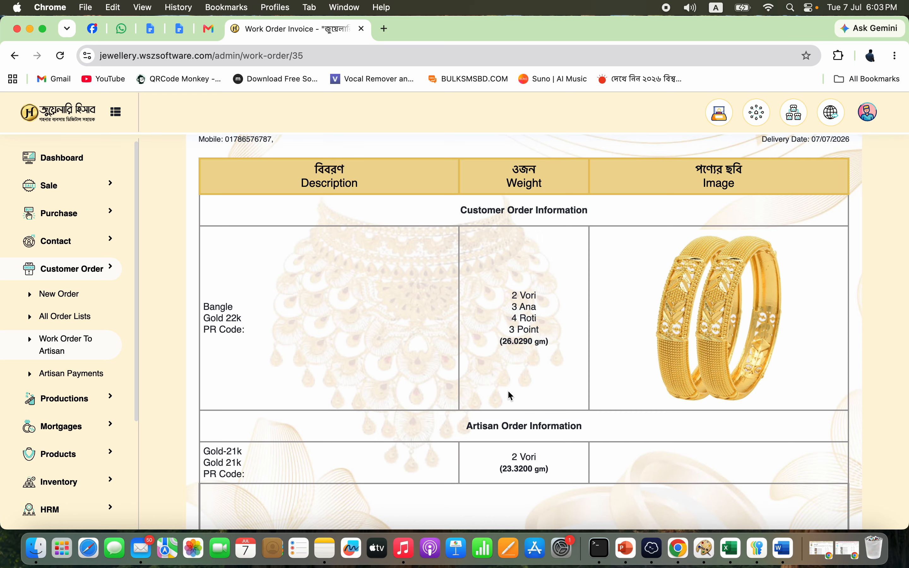
scroll(511, 396, down, 5)
triple_click(523, 335)
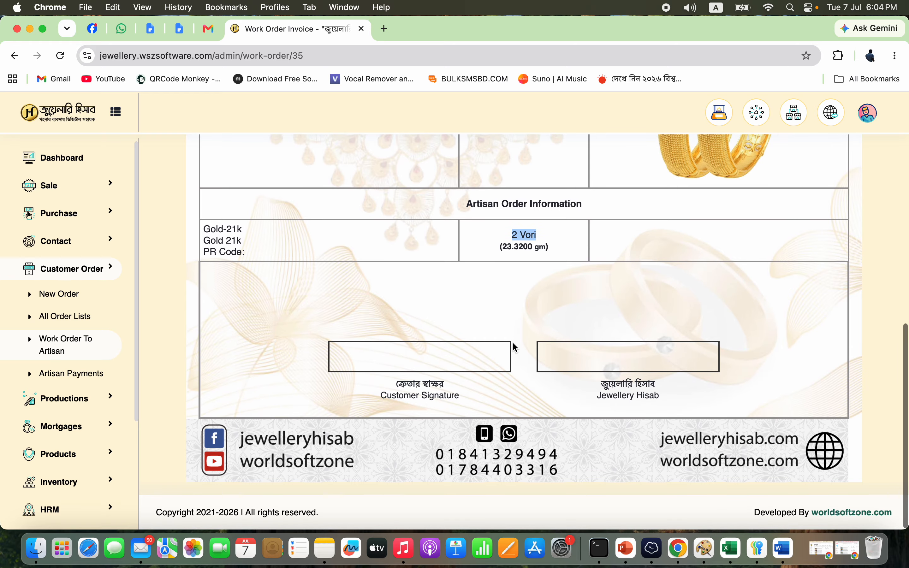
scroll(514, 343, up, 12)
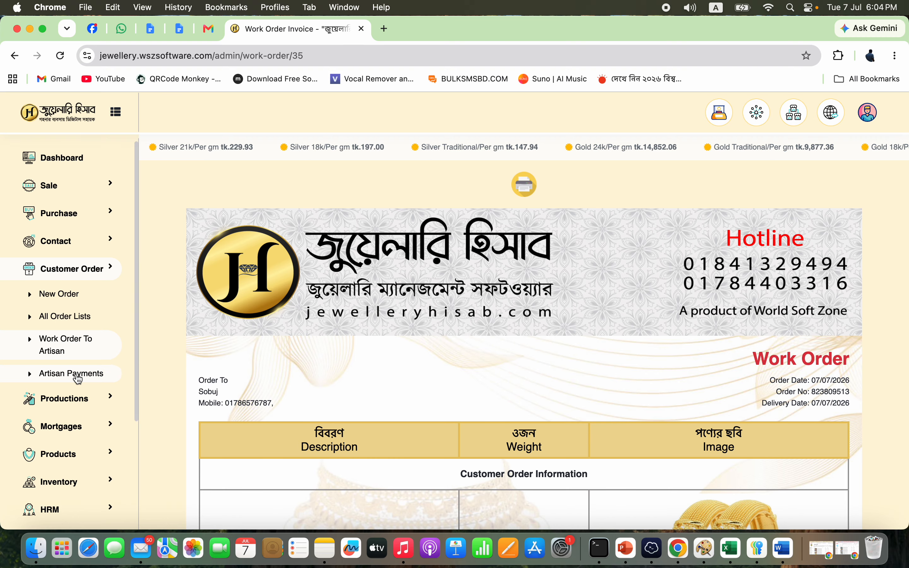
View the list of all artisan payments and the list of all mortgages.
click(72, 373)
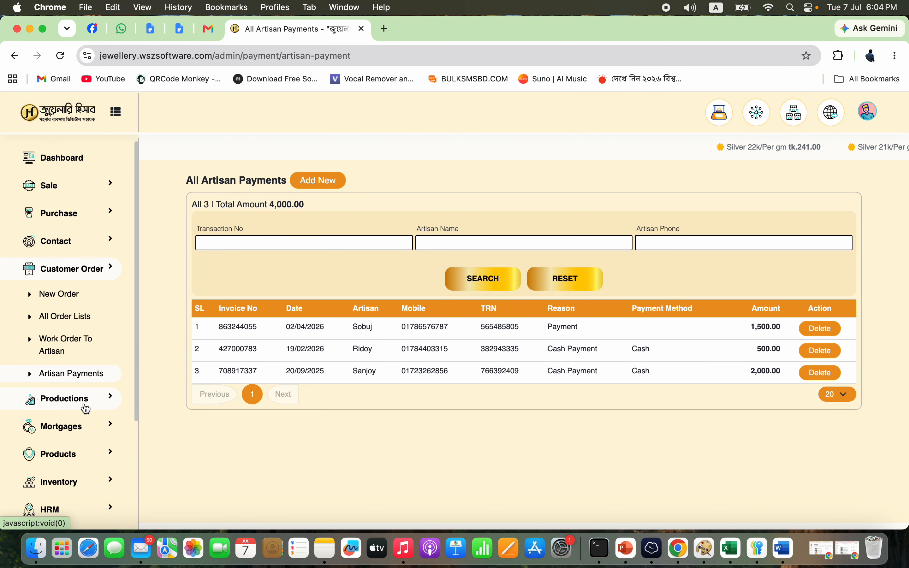
click(78, 429)
scroll(80, 432, down, 3)
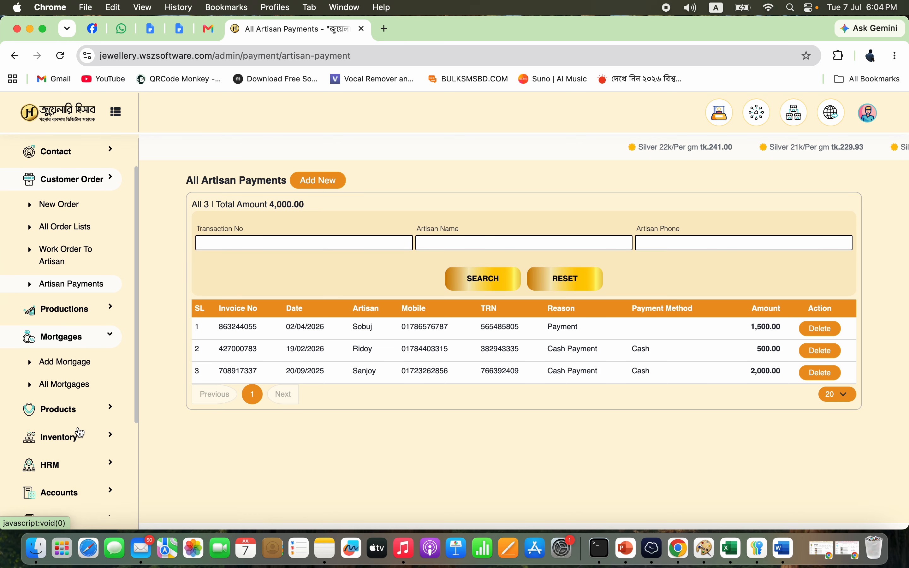
click(91, 381)
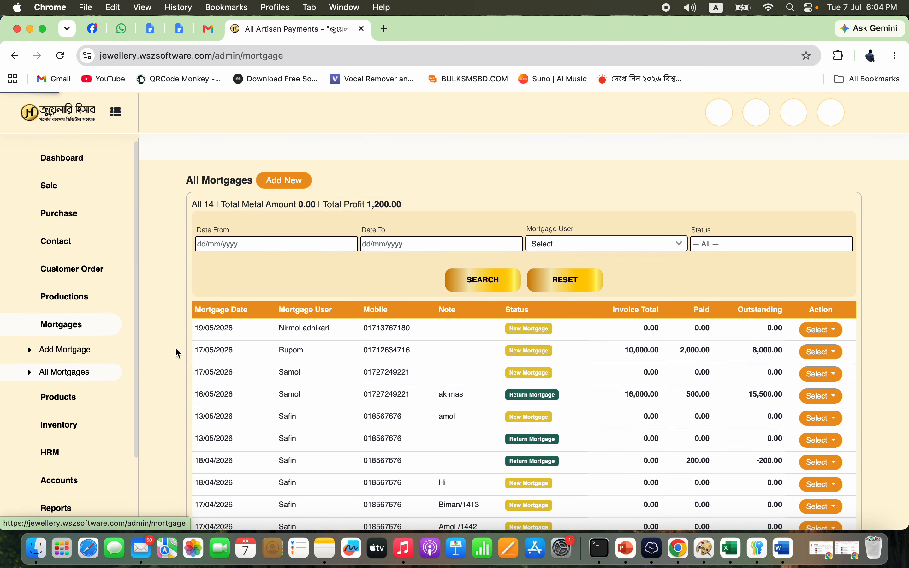
Start a new mortgage with amount 100000 and profit in thousands 20, and choose the first listed mortgage user.
click(94, 353)
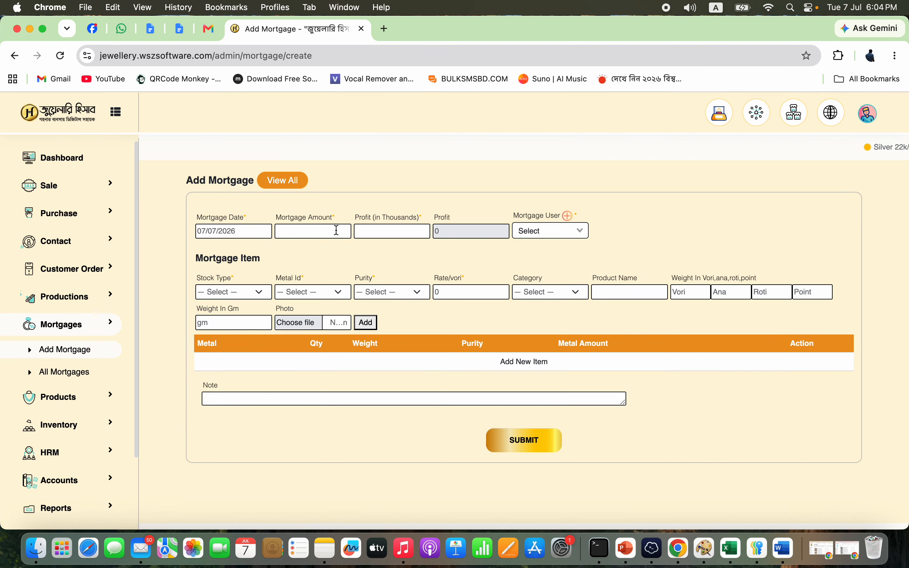
click(337, 230)
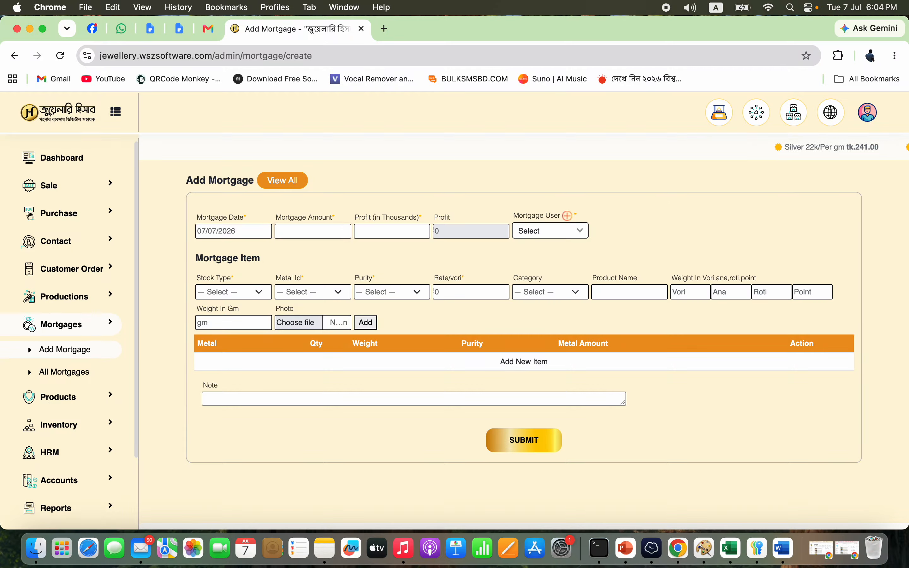
text(100000)
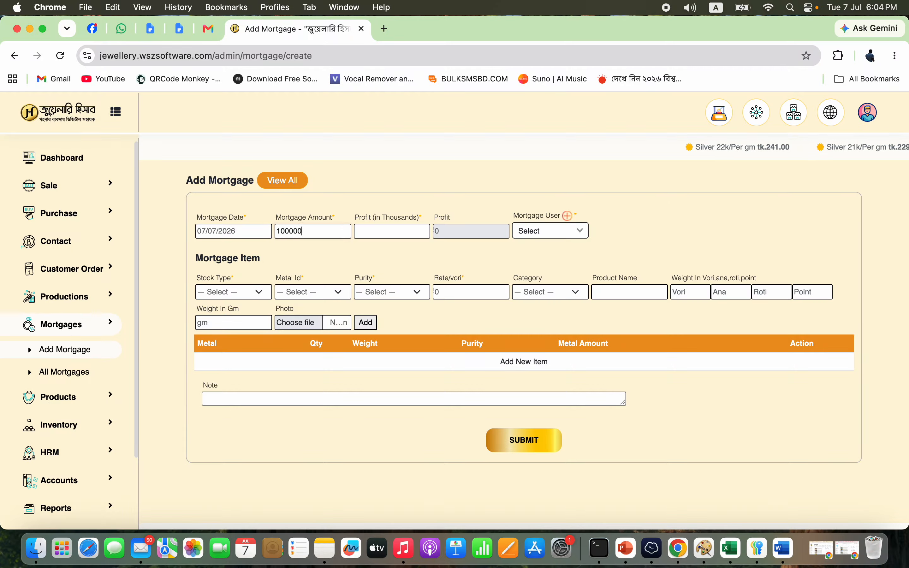
click(395, 234)
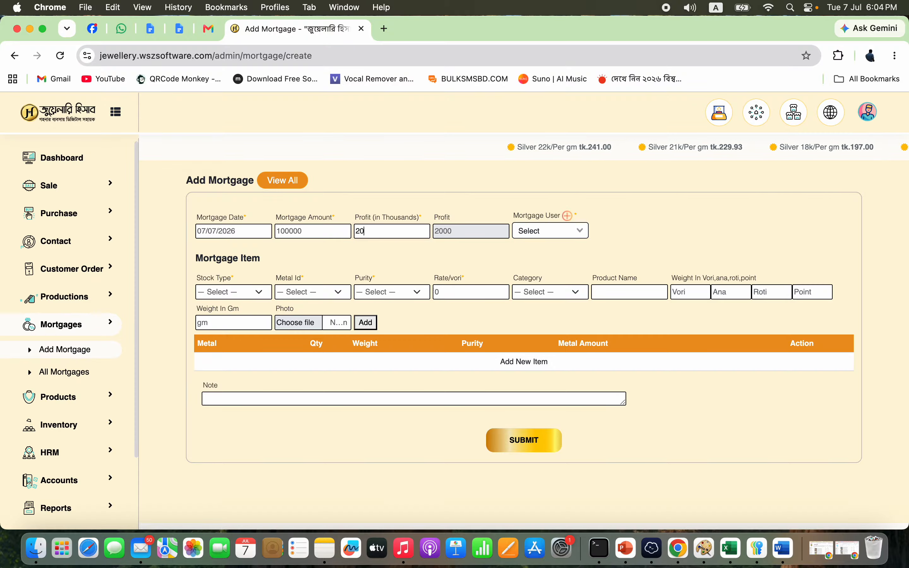
click(485, 232)
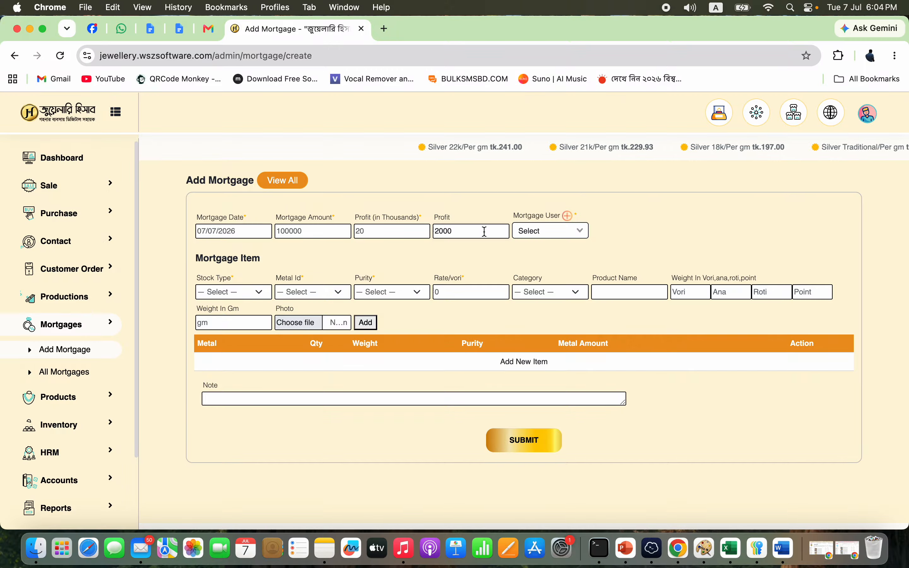
click(565, 230)
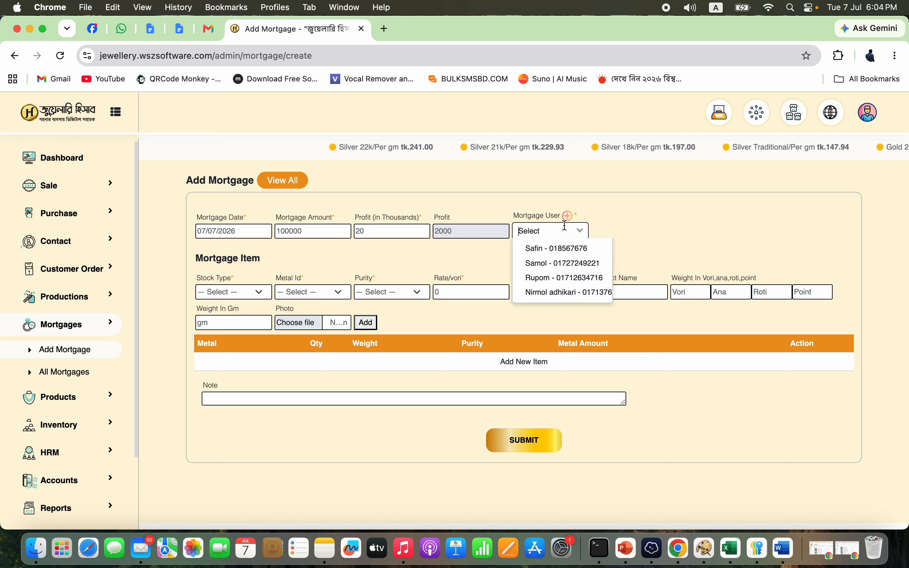
click(553, 250)
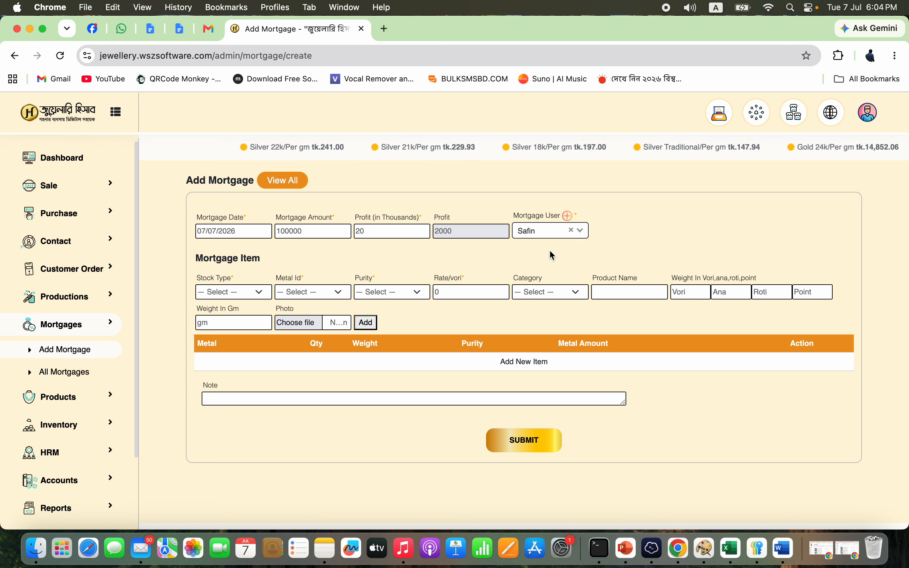
Set the mortgage item's stock type to Mortgage Stock and its metal to Gold.
click(256, 294)
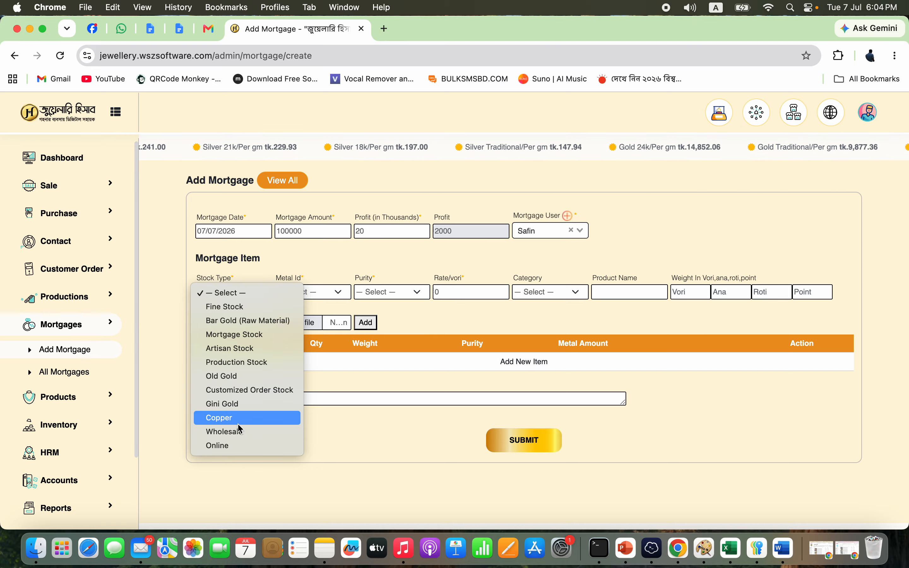
click(279, 339)
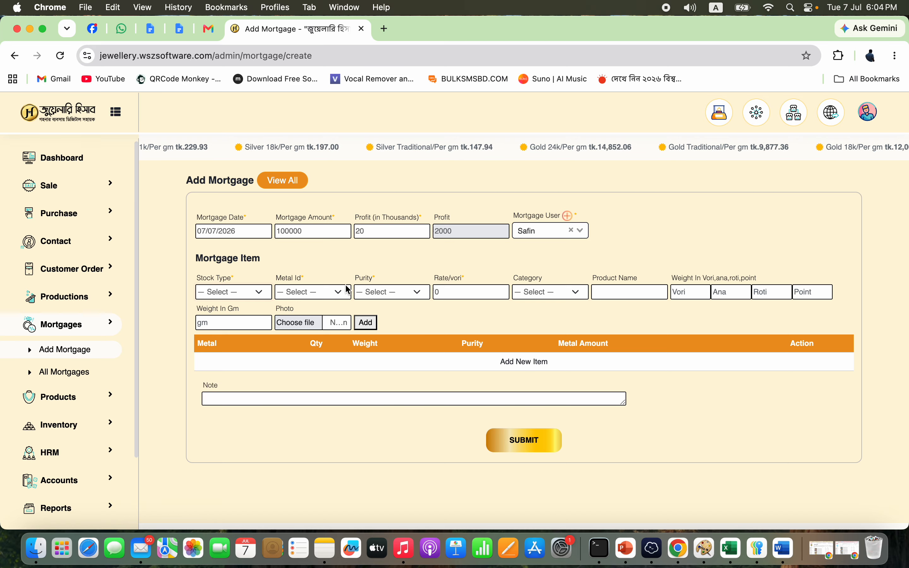
click(336, 293)
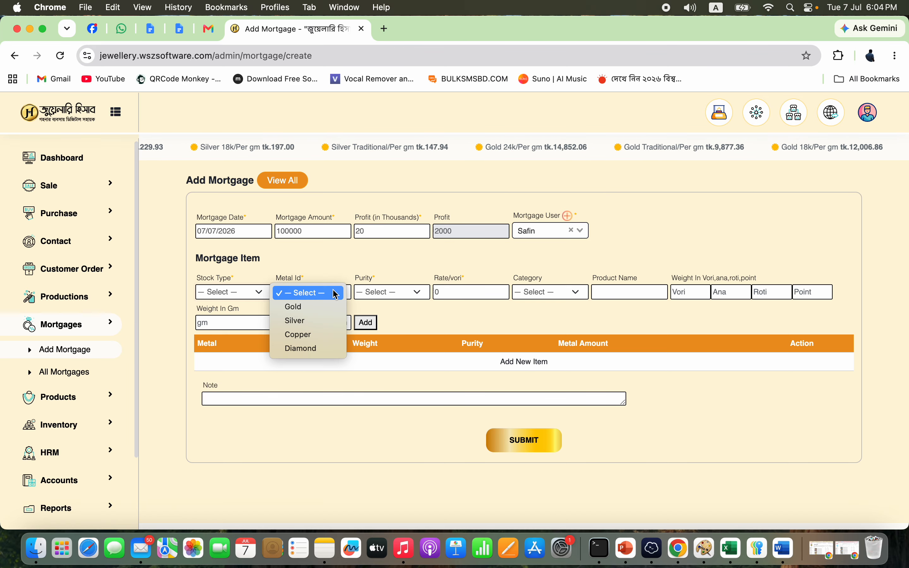
click(325, 307)
click(249, 294)
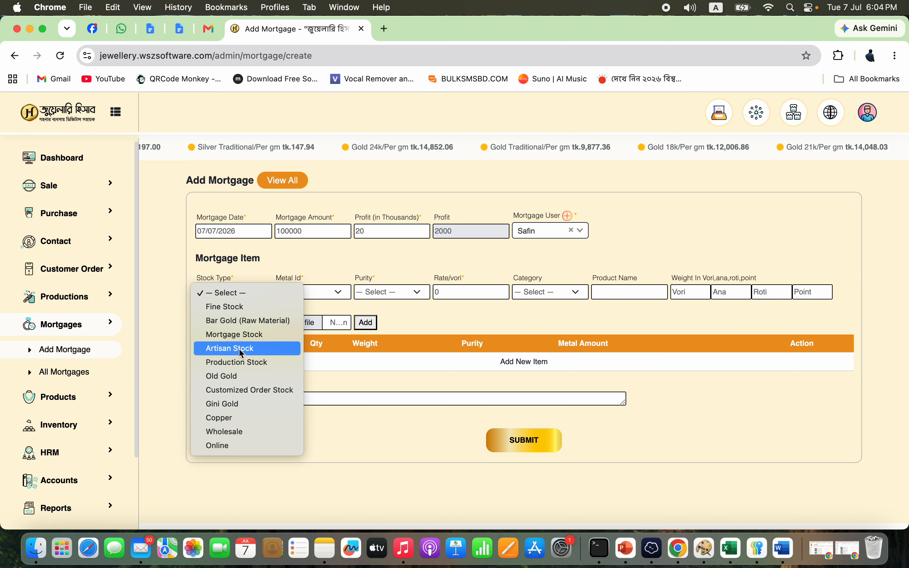
click(257, 336)
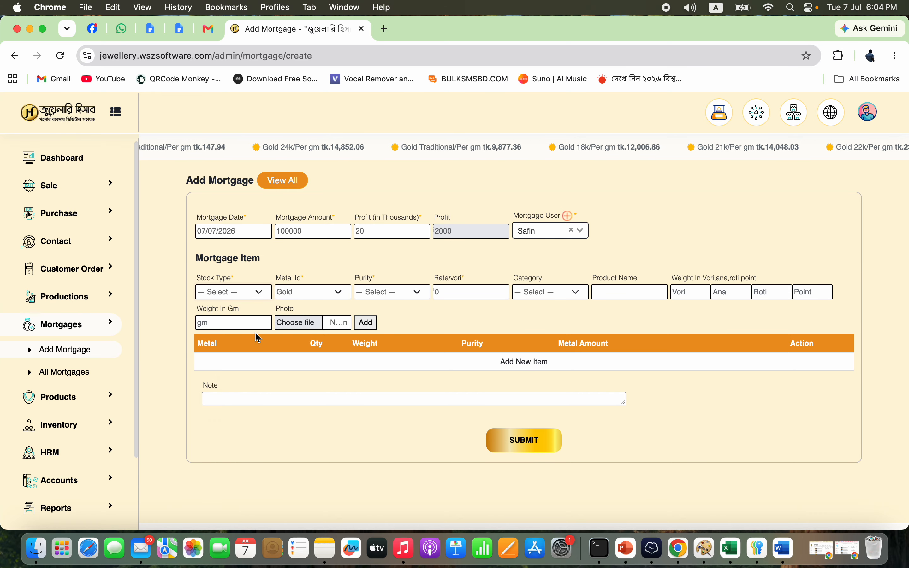
Set the mortgage item's purity to 21k and its category to Necklace.
click(416, 294)
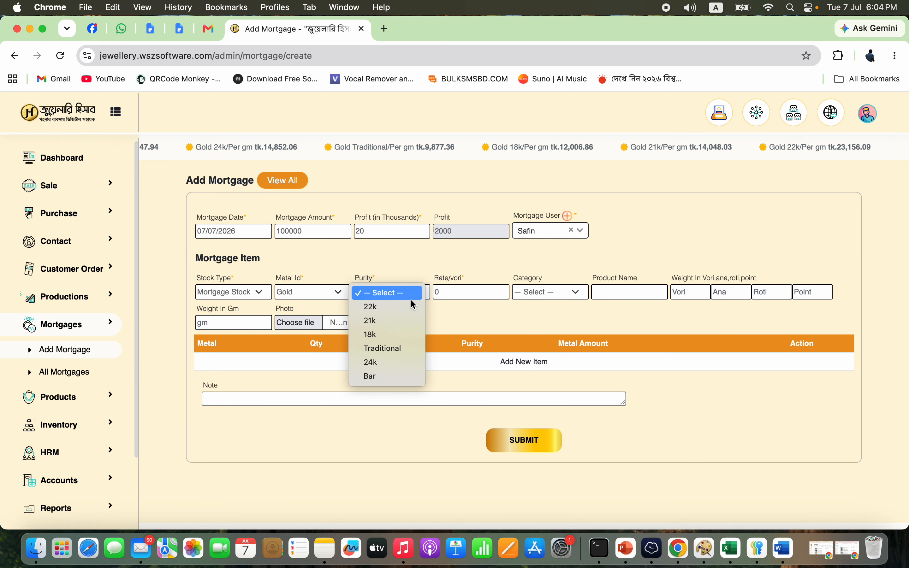
click(399, 323)
double_click(490, 294)
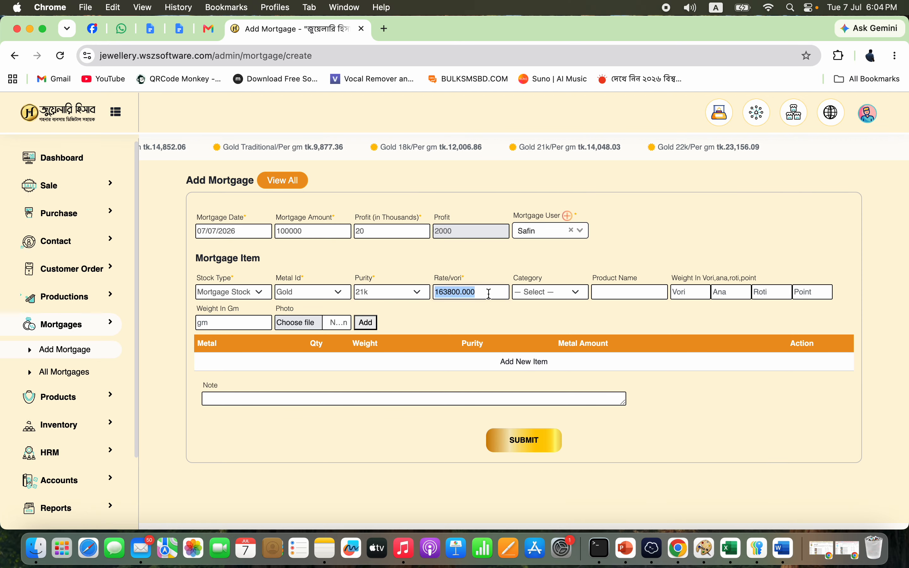
click(561, 295)
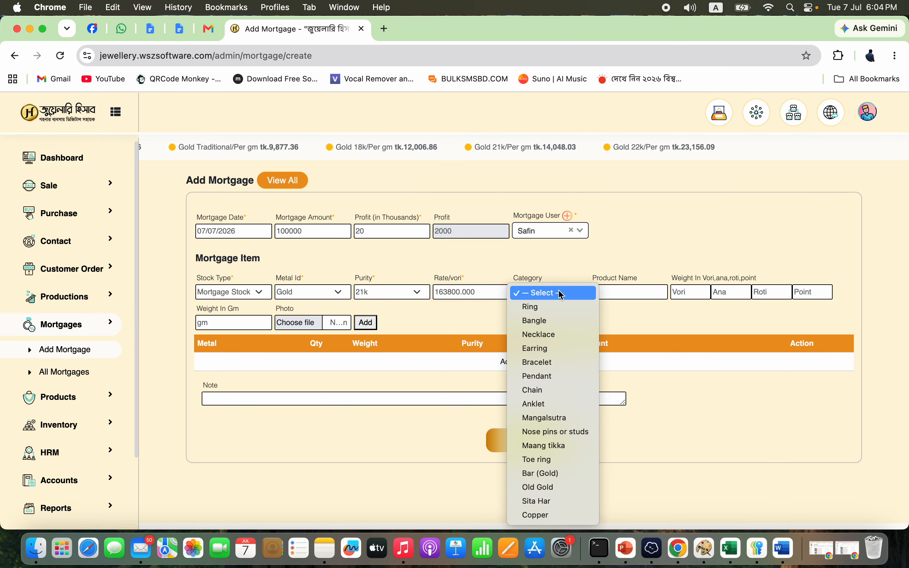
click(543, 335)
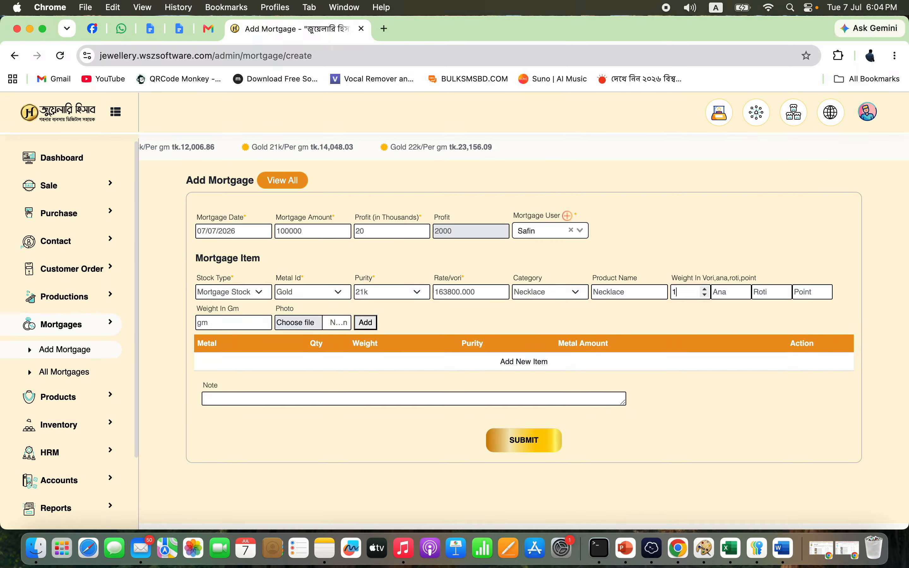
Attach the gold necklace picture from the "jewellery picture" folder as the mortgage item's photo.
click(298, 323)
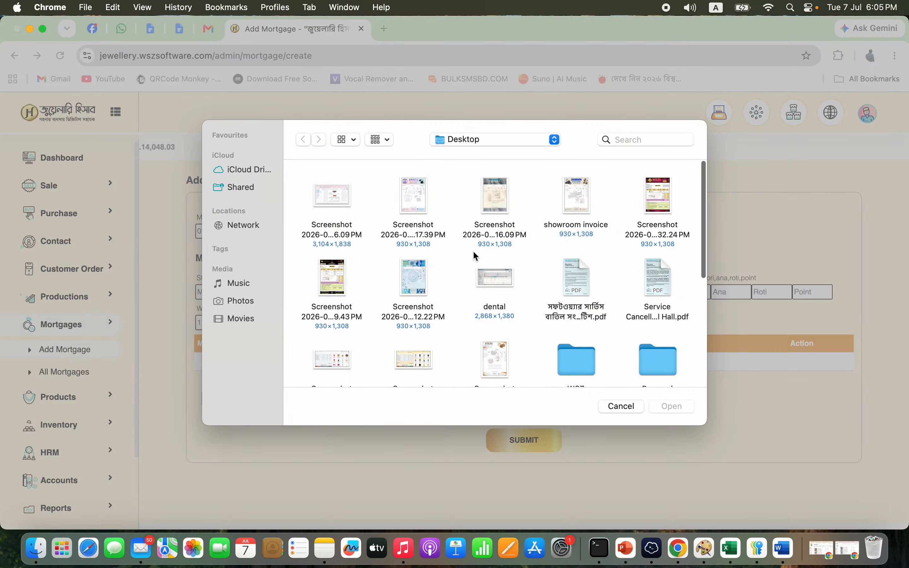
scroll(475, 255, down, 10)
double_click(575, 270)
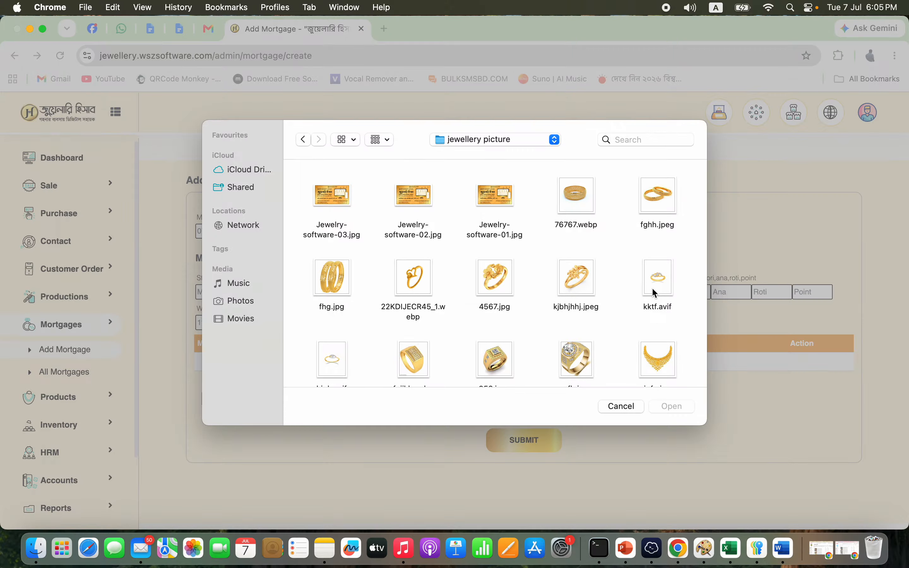
click(660, 355)
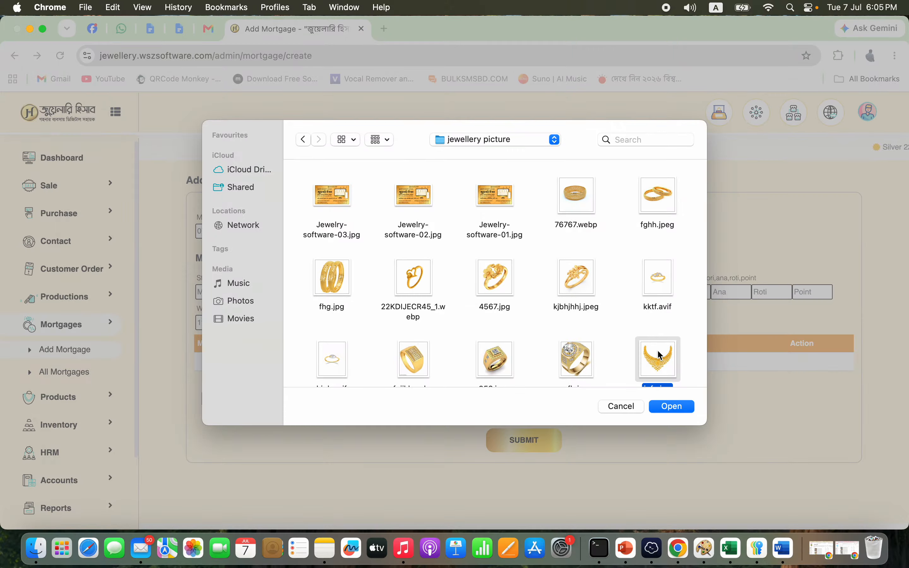
click(672, 407)
Add the necklace item to the mortgage and submit the mortgage.
click(362, 324)
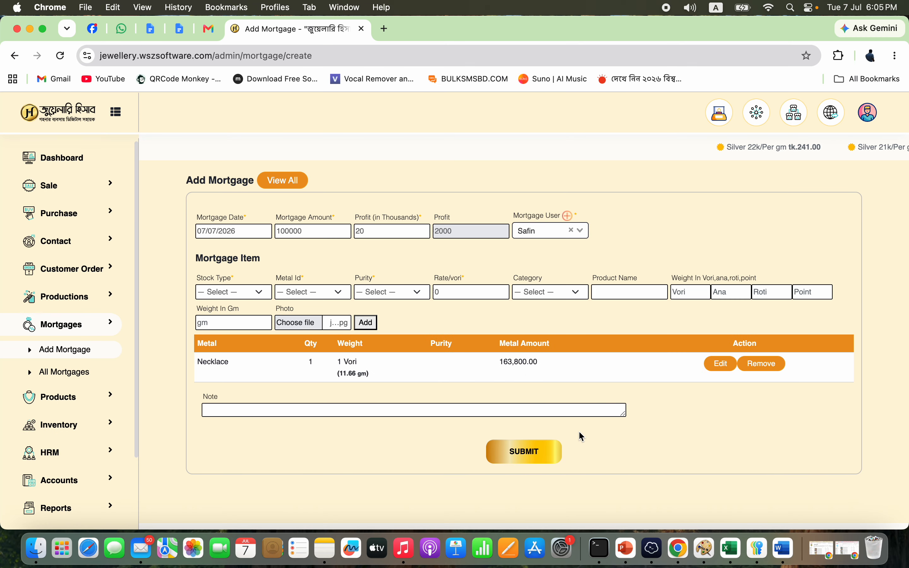
click(533, 454)
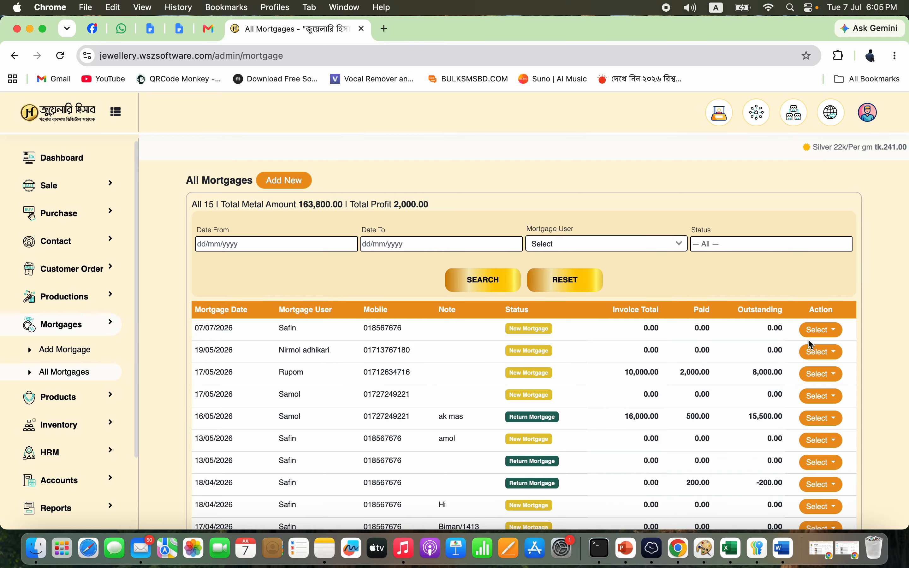
View the newest mortgage's available actions, and look through the list of all products and its stock type filter options.
click(825, 330)
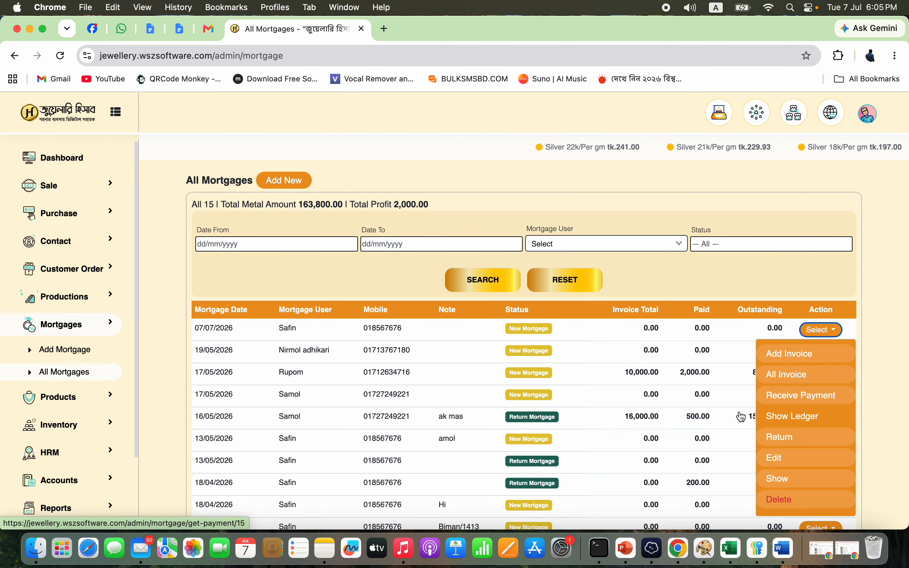
click(90, 399)
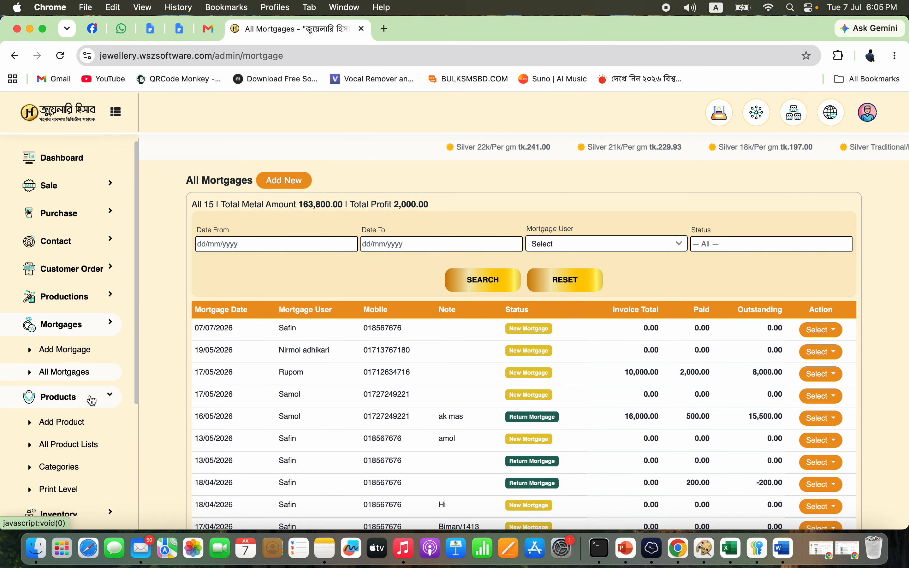
click(90, 451)
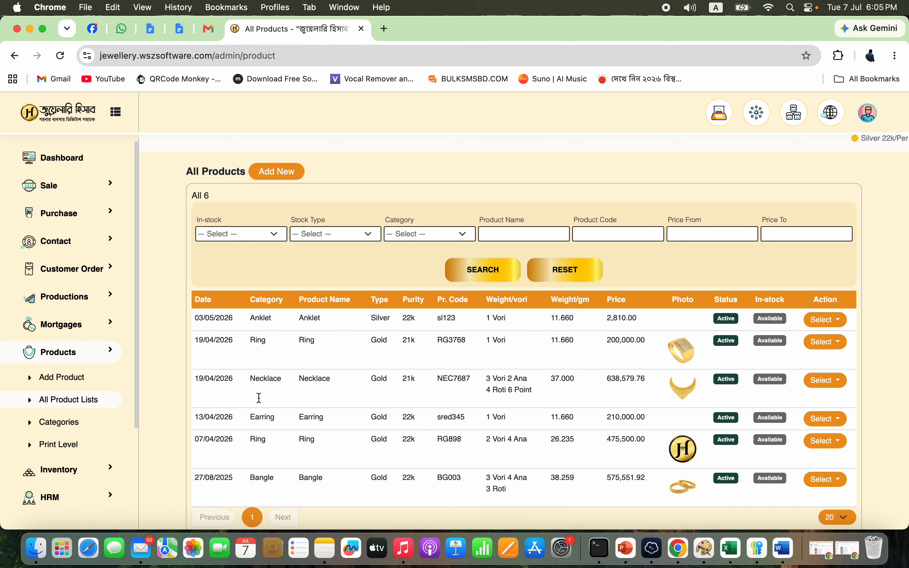
scroll(259, 399, down, 2)
scroll(328, 324, up, 3)
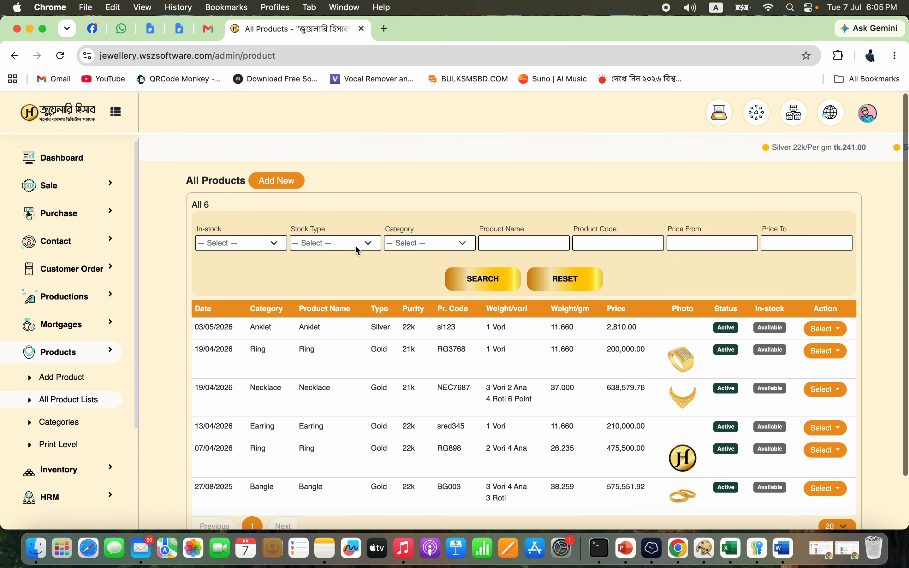
click(357, 248)
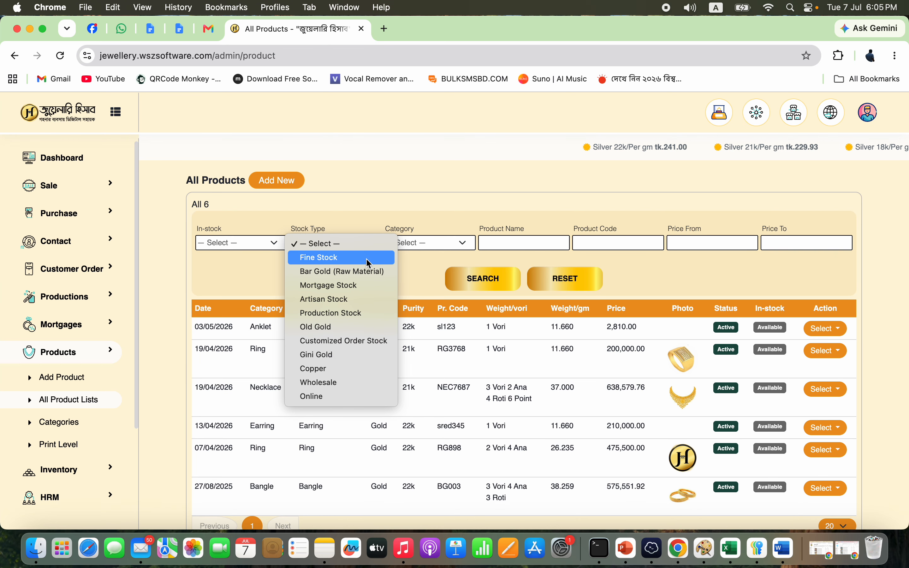
click(242, 296)
Add the products of the Bangle category to the label printing list and preview the label.
click(71, 450)
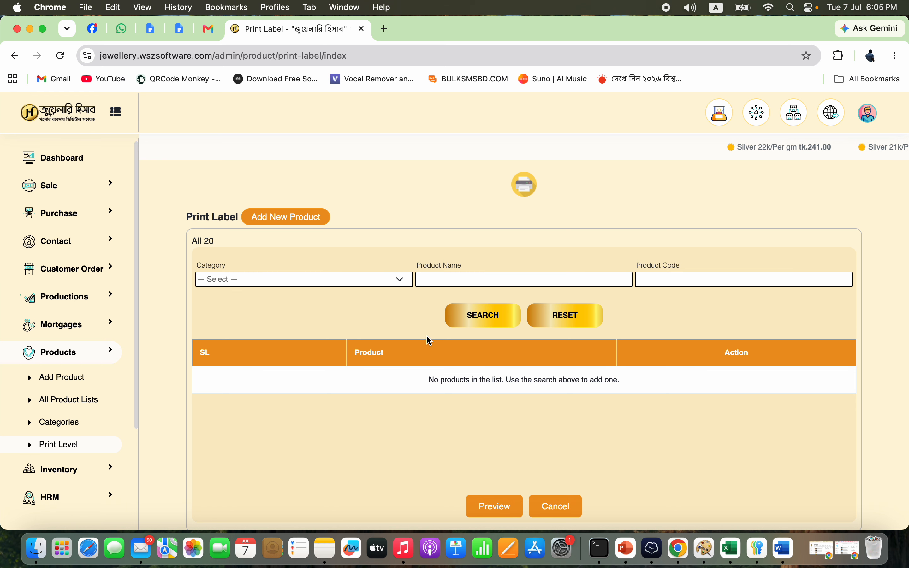
click(402, 284)
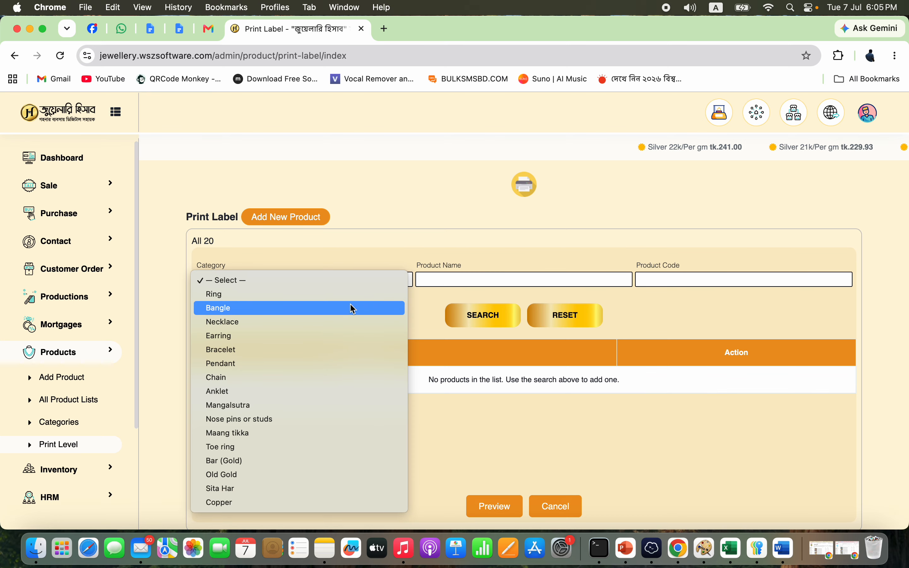
click(358, 297)
click(386, 286)
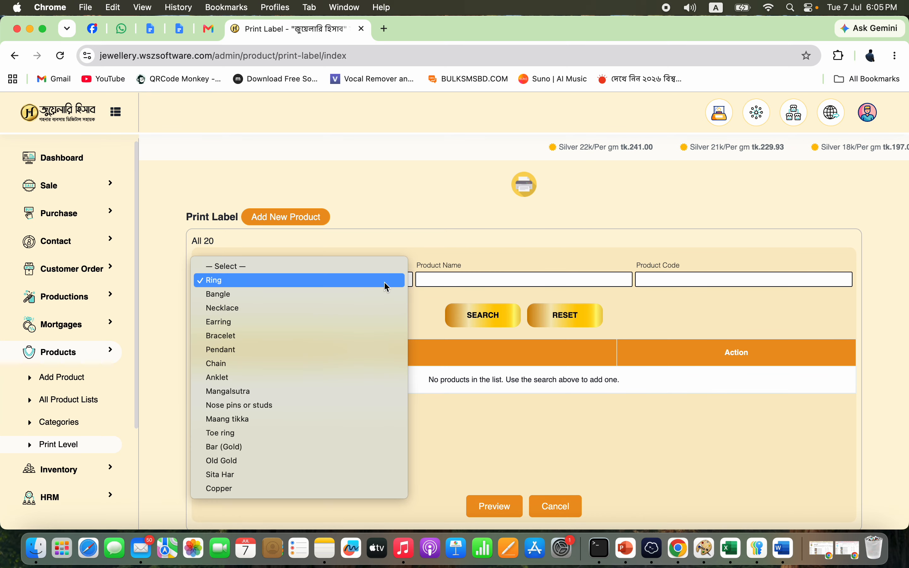
click(368, 300)
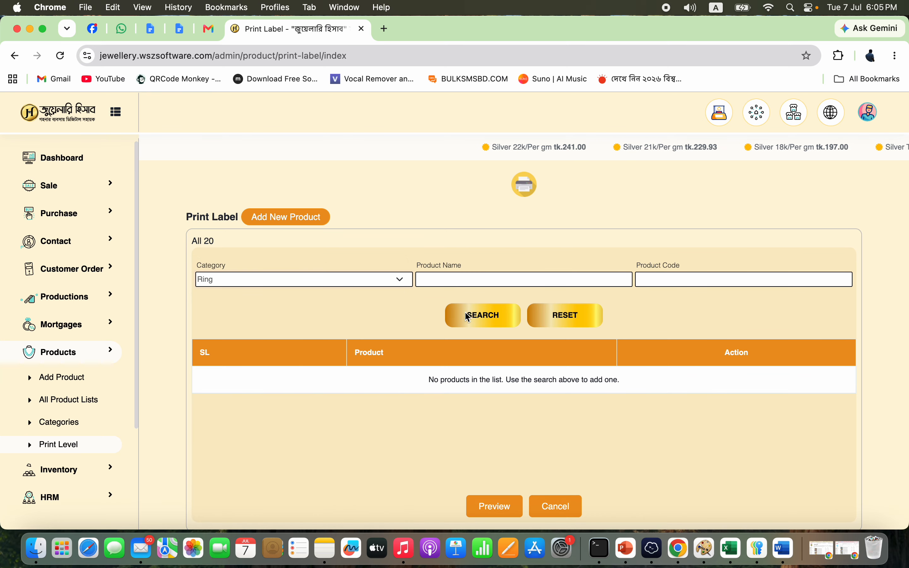
click(486, 322)
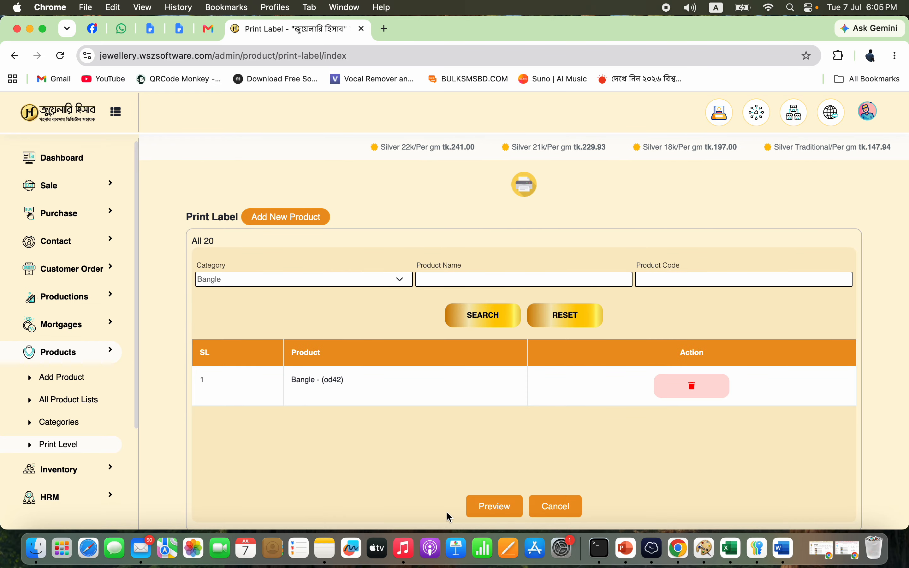
click(486, 508)
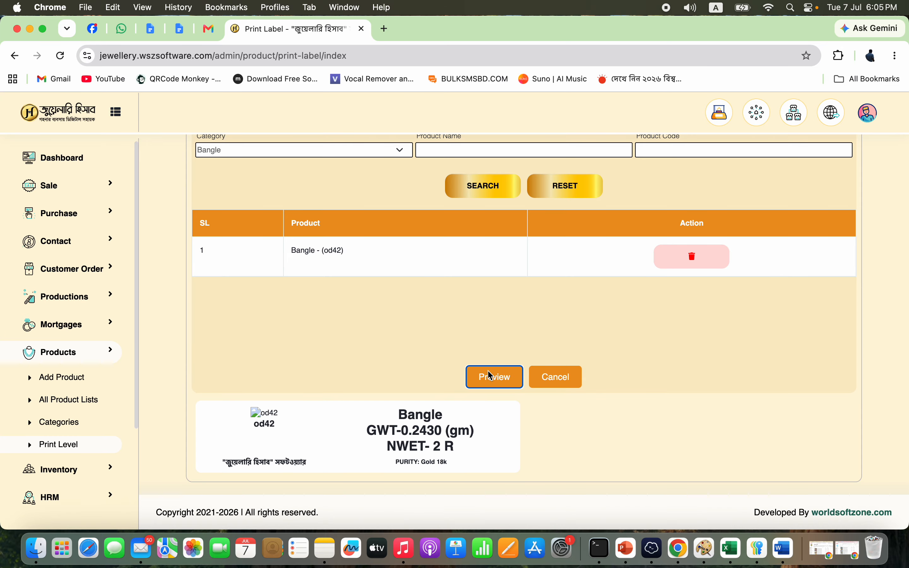
Add the products of the Ring category to the label printing list and preview all the barcode labels.
scroll(496, 363, up, 4)
click(398, 280)
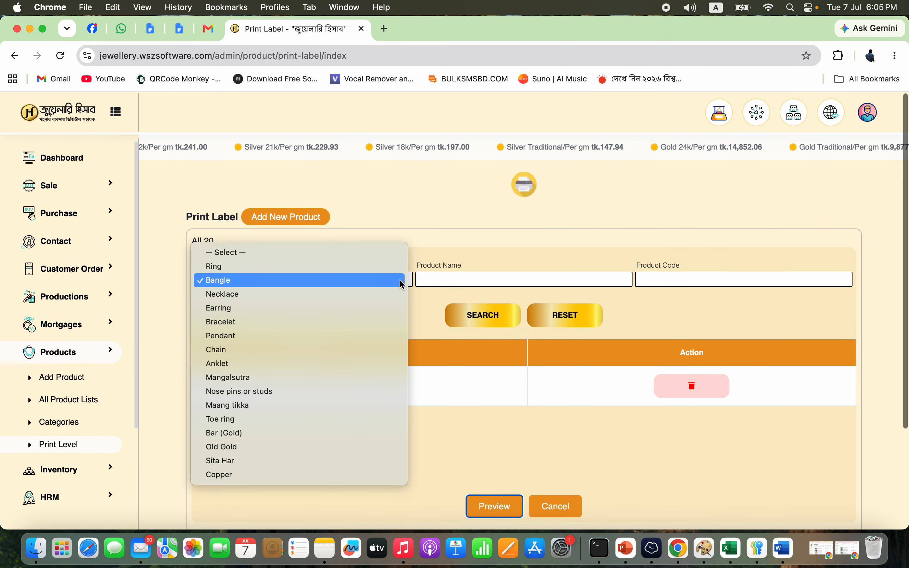
click(342, 267)
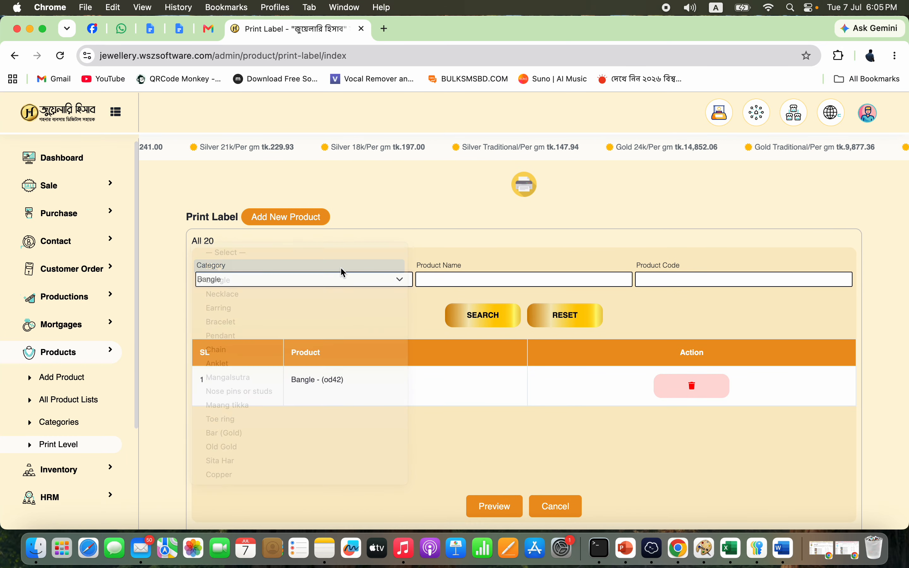
click(484, 317)
scroll(390, 404, down, 3)
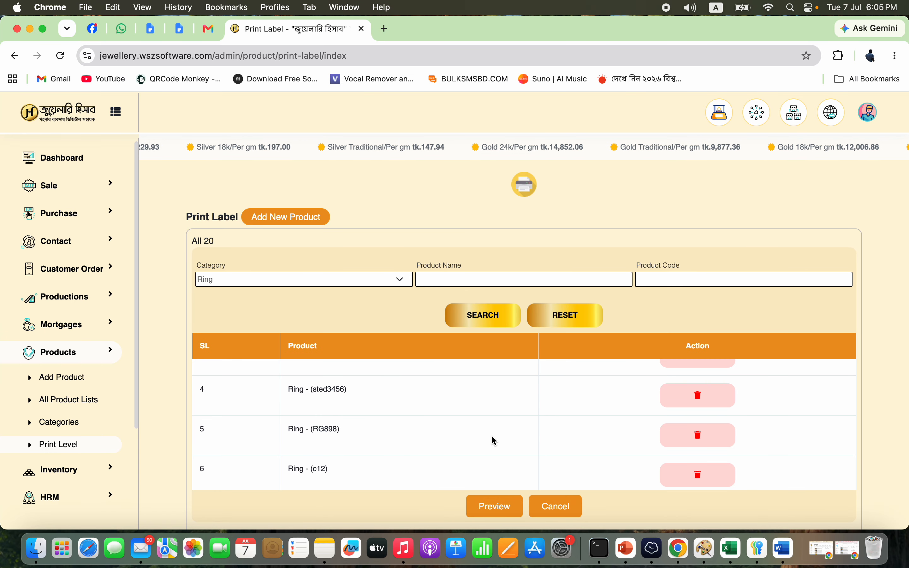
click(487, 505)
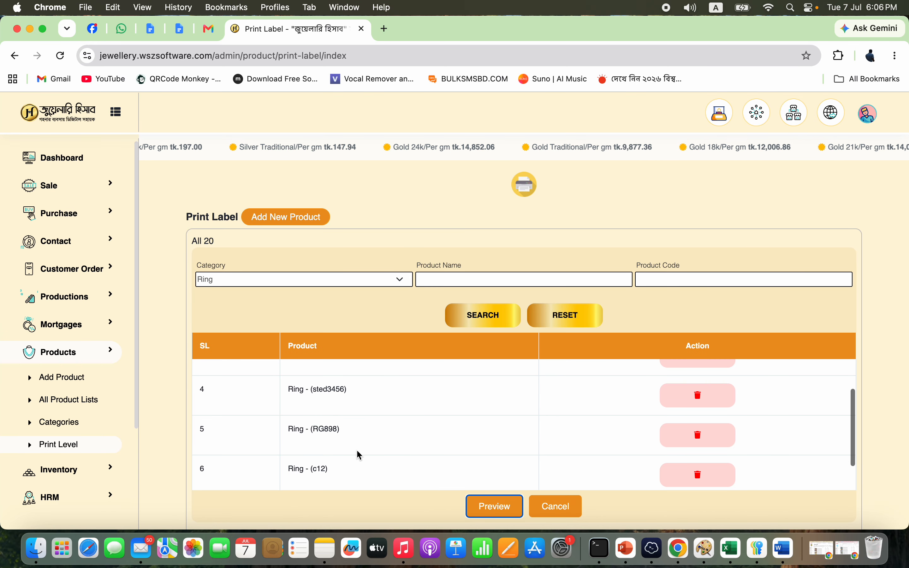
scroll(357, 455, down, 10)
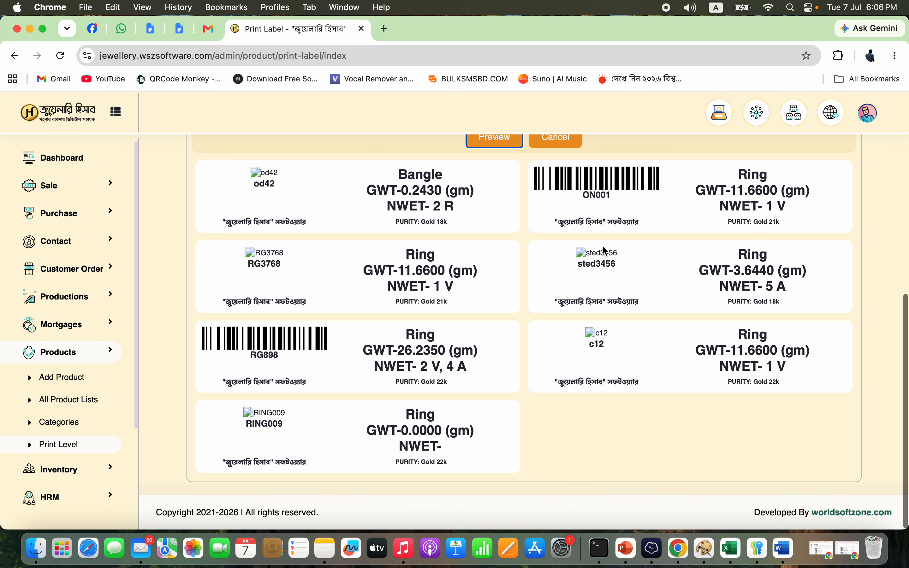
click(597, 177)
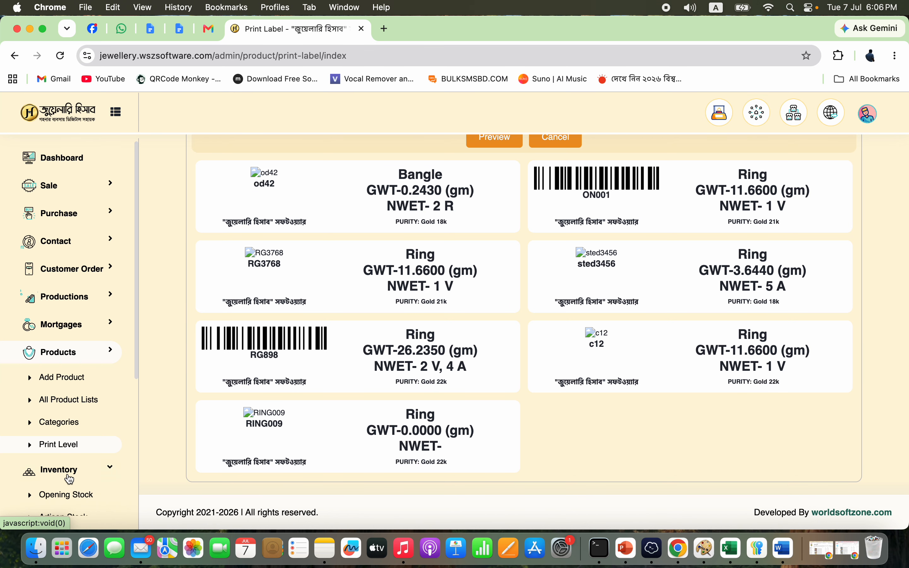
Open the Halkhata report for sales and switch it from the table to the invitation card view.
scroll(69, 479, down, 3)
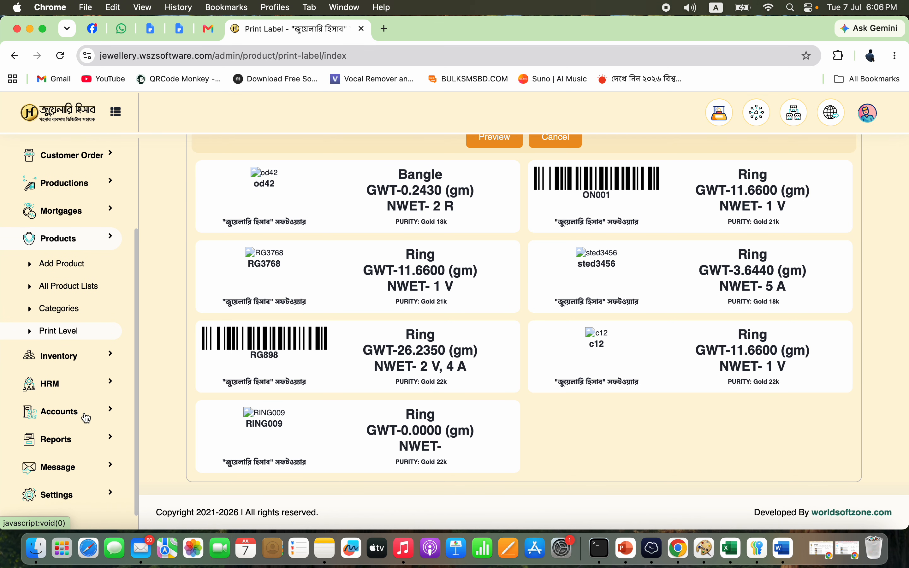
click(71, 442)
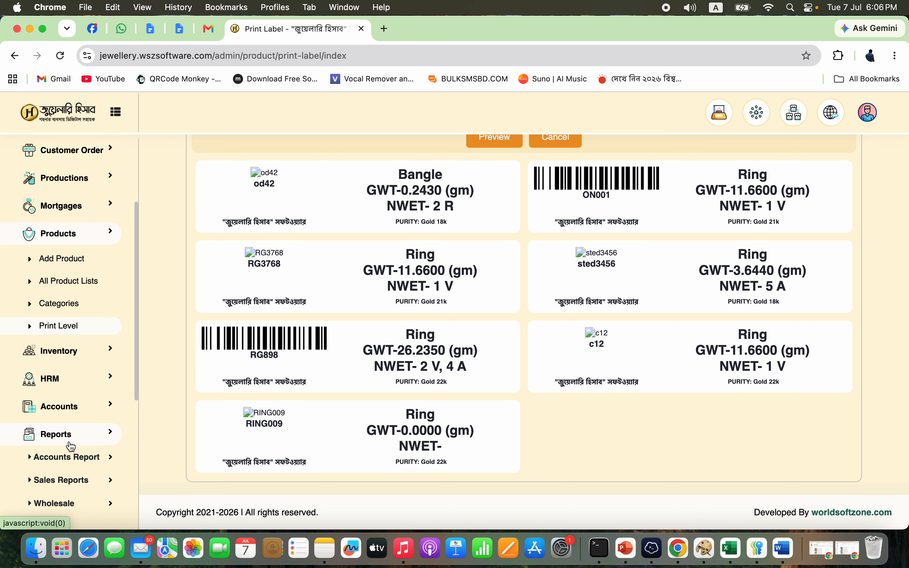
scroll(74, 436, down, 4)
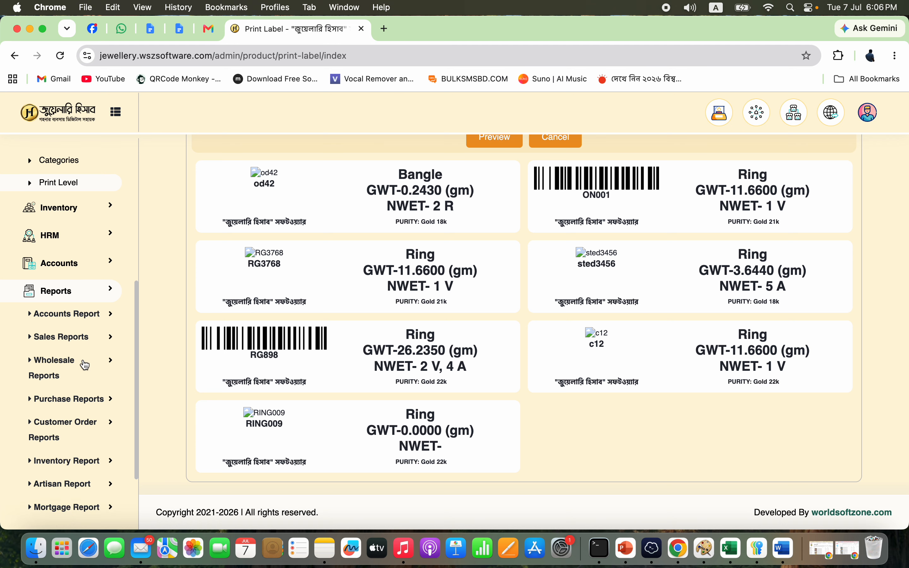
click(88, 365)
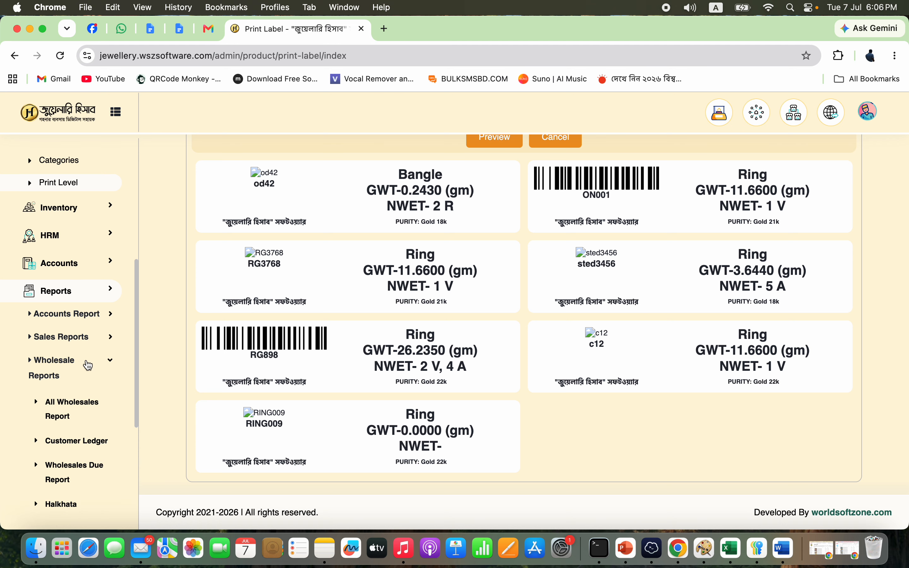
click(94, 343)
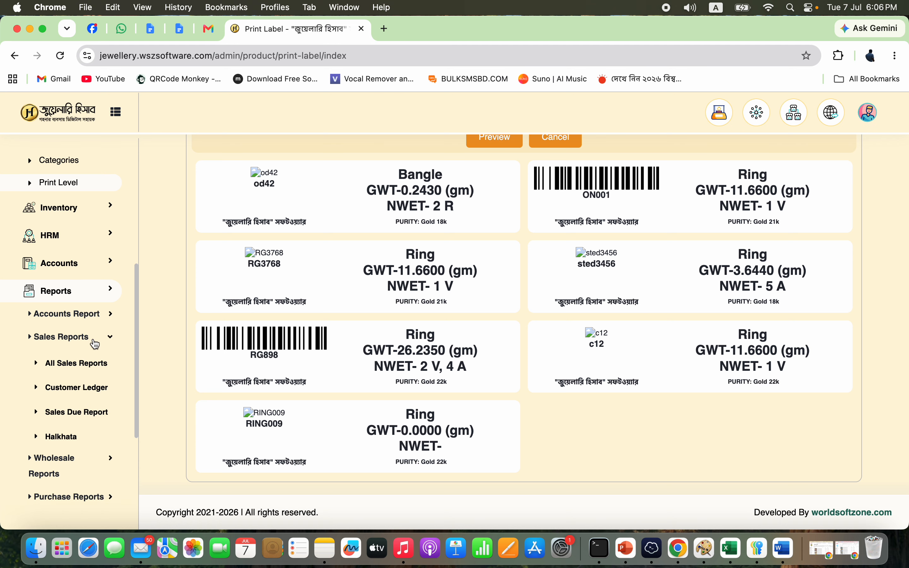
click(66, 439)
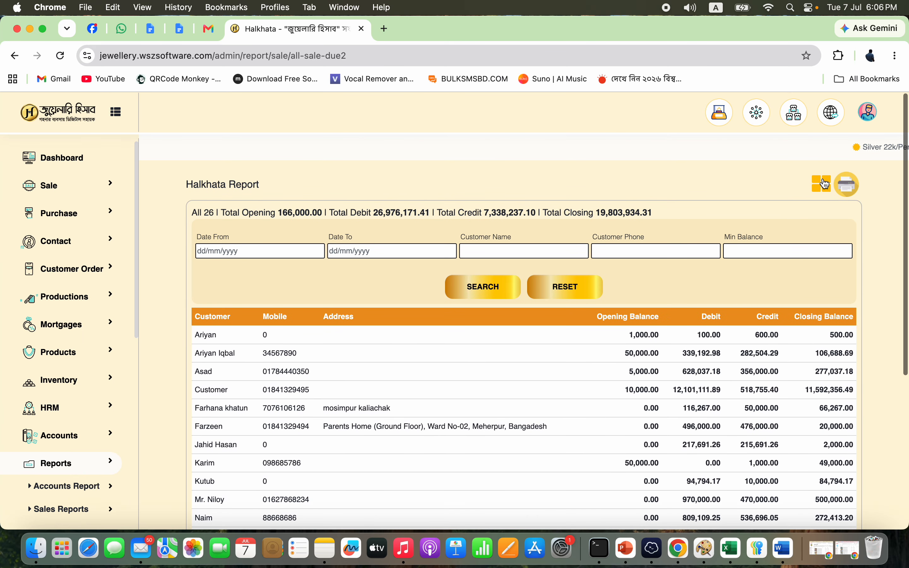
click(825, 184)
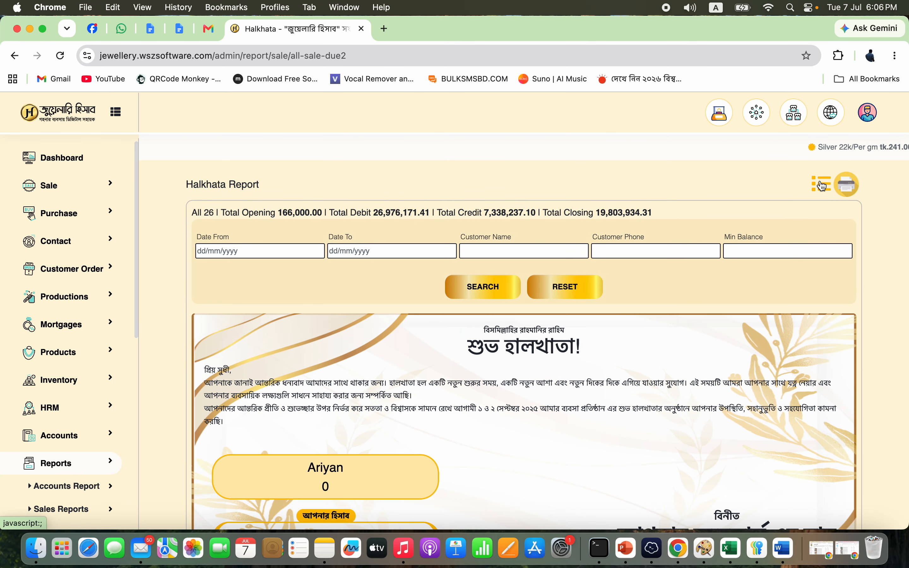
scroll(566, 397, down, 5)
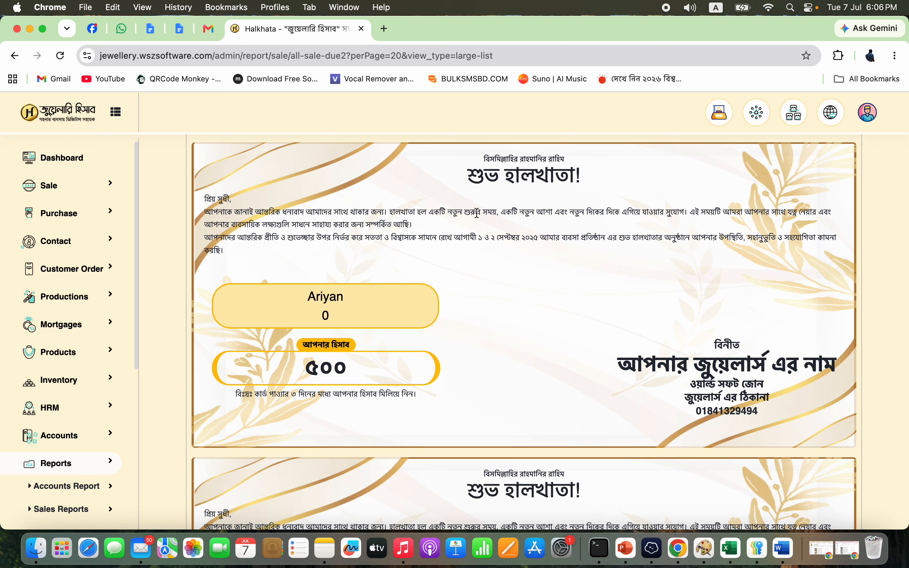
Open the All Stock Report, filter it by category Ring and stock type Fine Stock, and check the total weight in grams.
scroll(119, 393, down, 5)
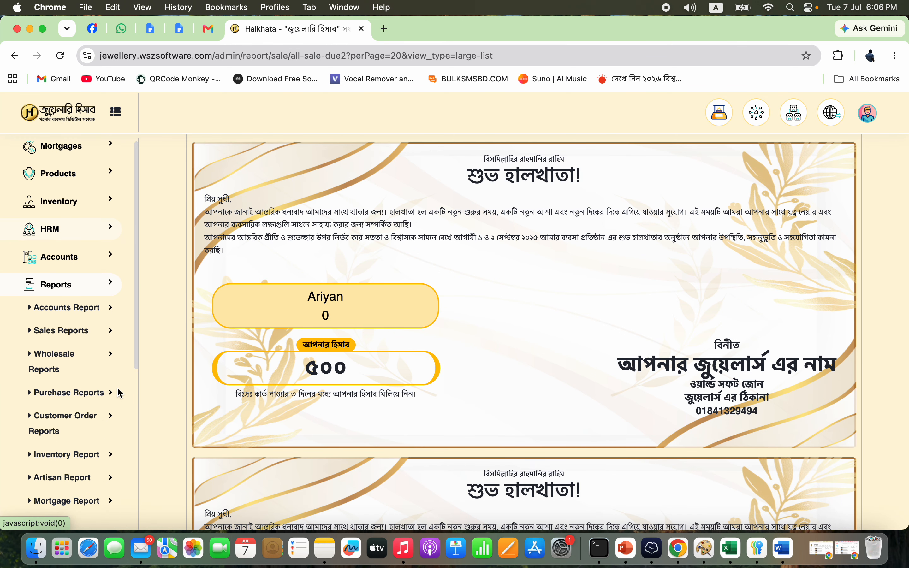
scroll(117, 391, down, 2)
click(99, 398)
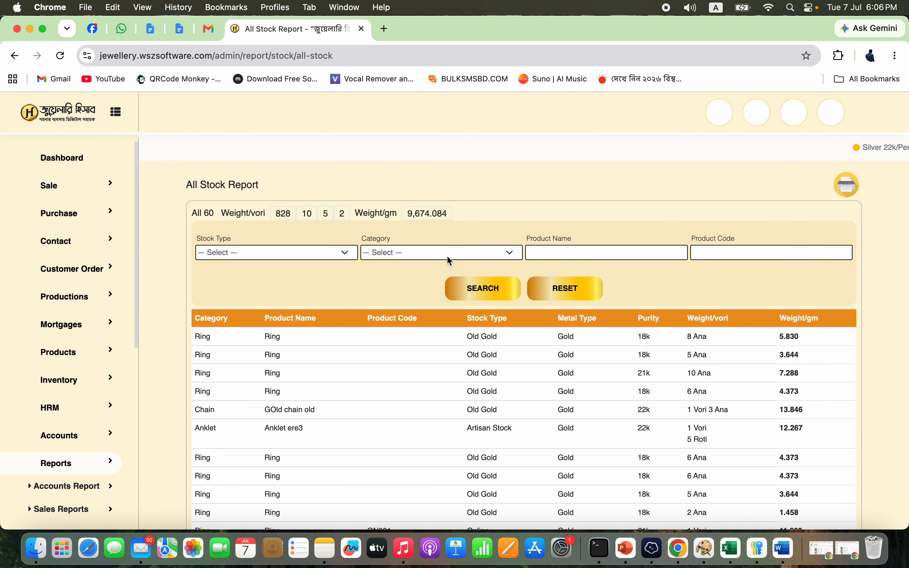
click(455, 252)
click(434, 273)
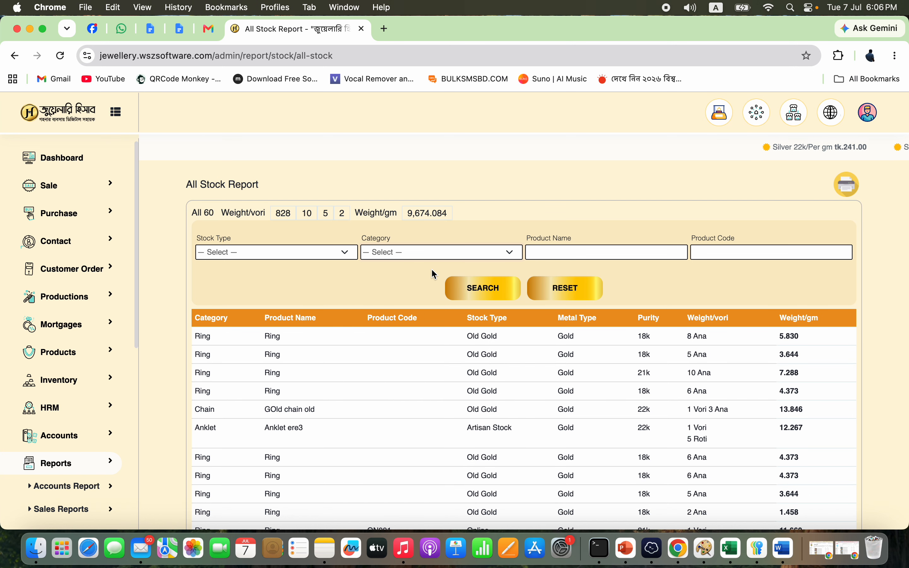
click(339, 258)
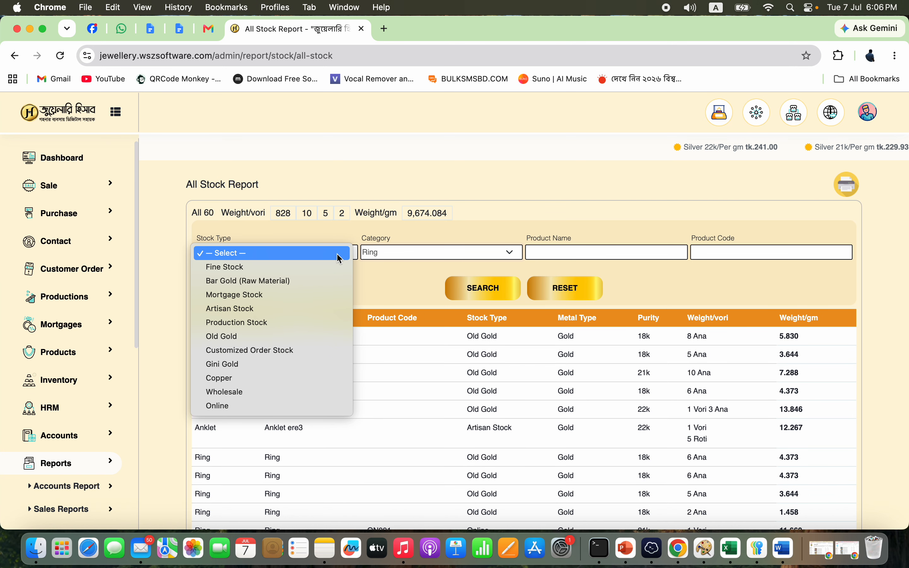
key(Escape)
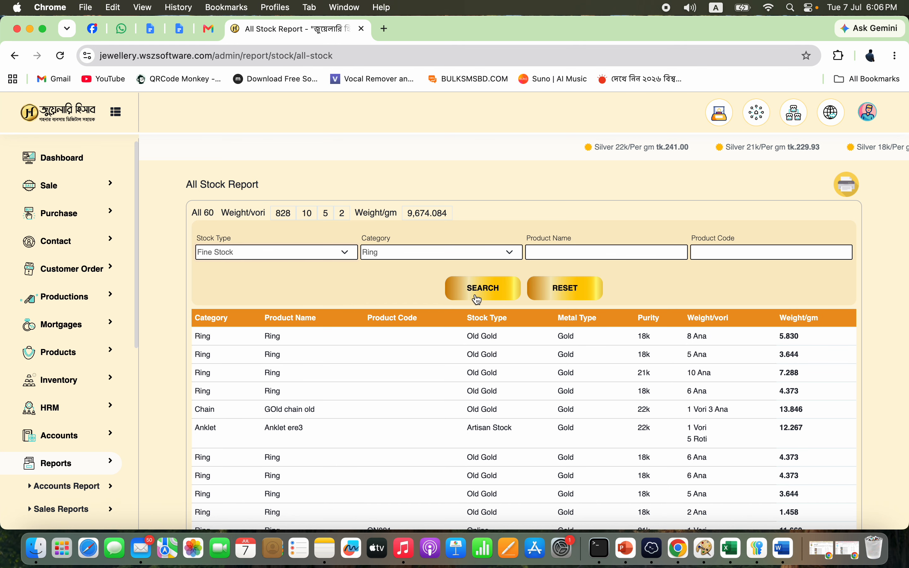
click(476, 299)
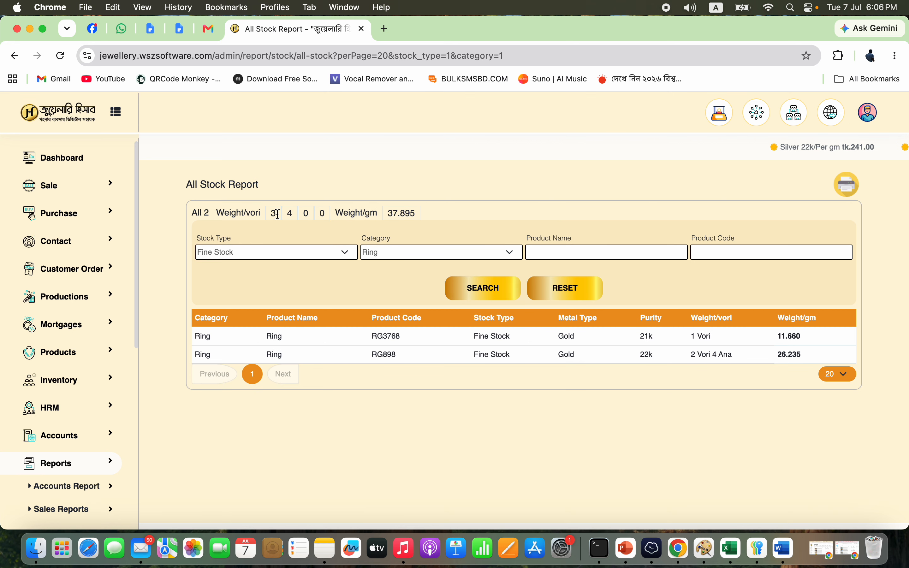
double_click(406, 213)
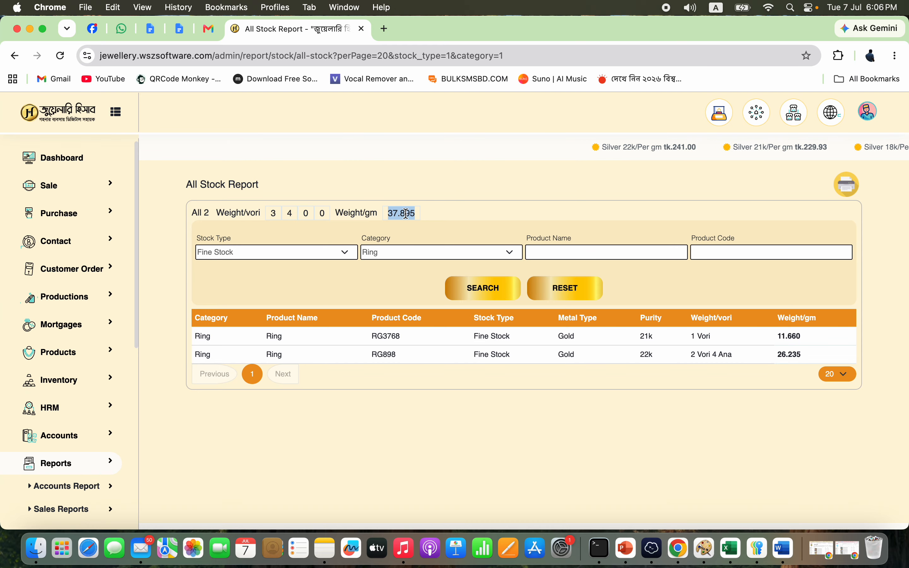